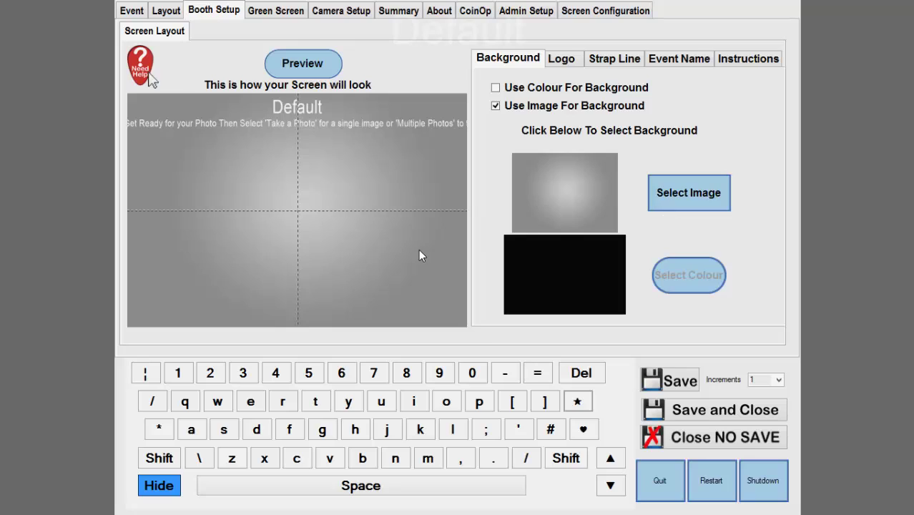
- Try a plain orange colour as the booth screen background
left_click(496, 87)
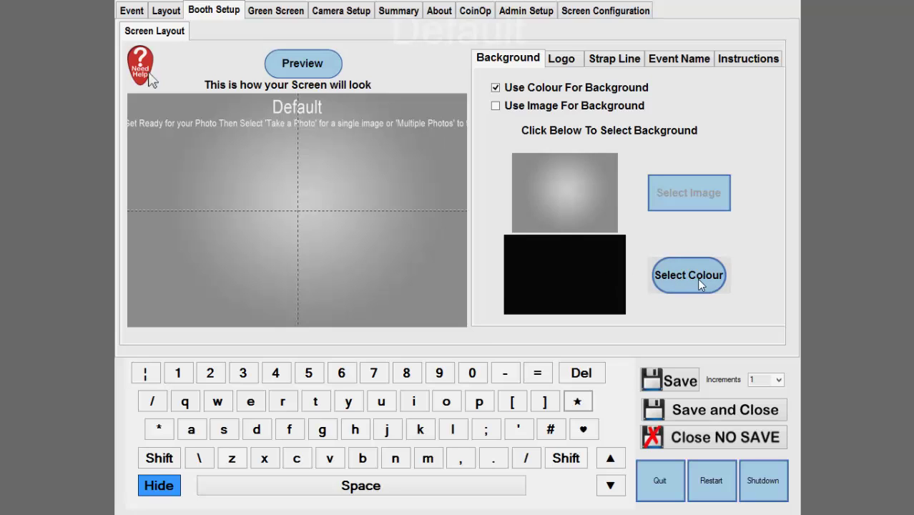
left_click(697, 278)
left_click(414, 176)
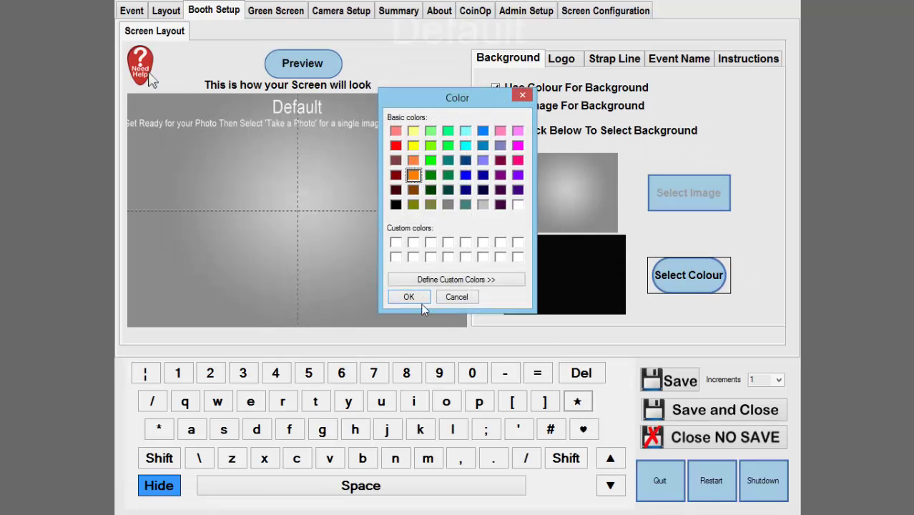
left_click(421, 296)
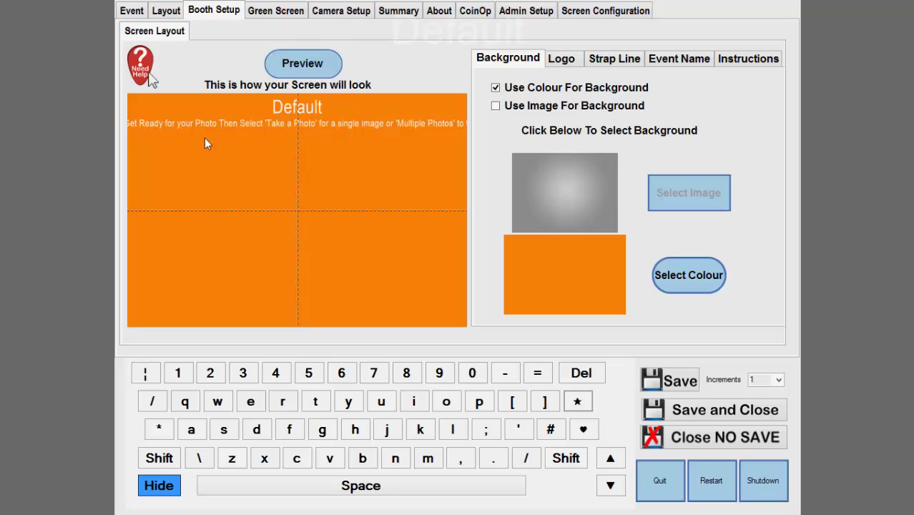
- Use the rainbow swirl image as the background instead
left_click(496, 106)
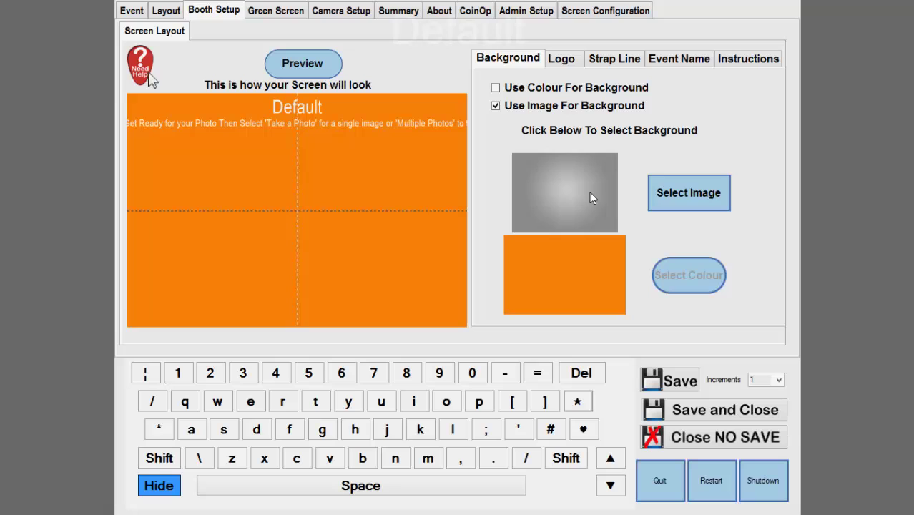
left_click(689, 195)
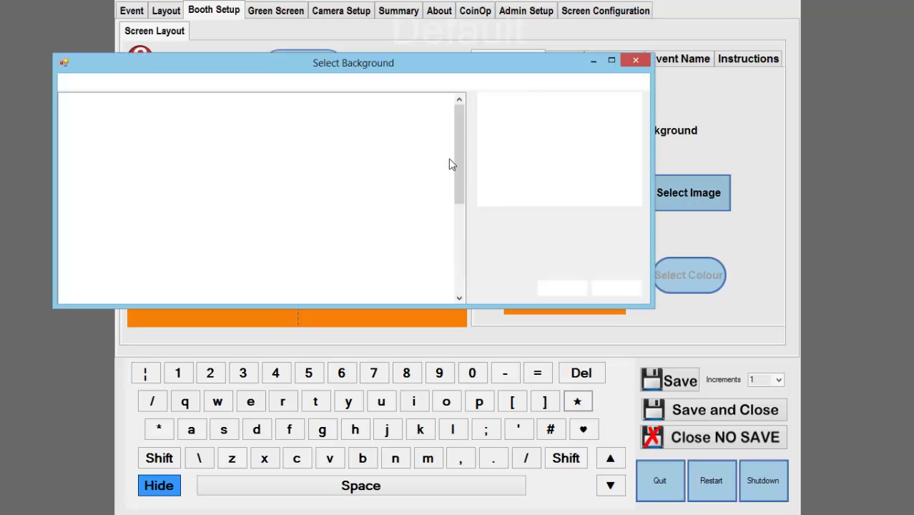
left_click_drag(458, 131, 478, 213)
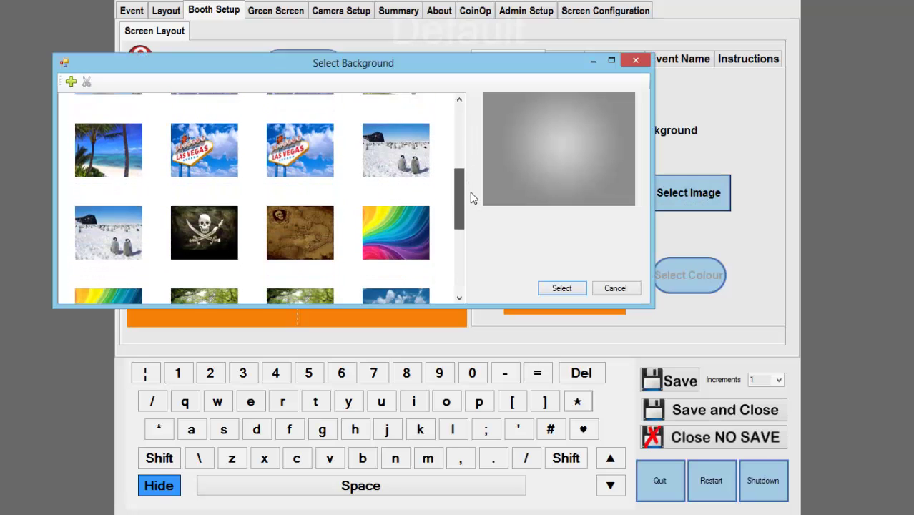
left_click(428, 189)
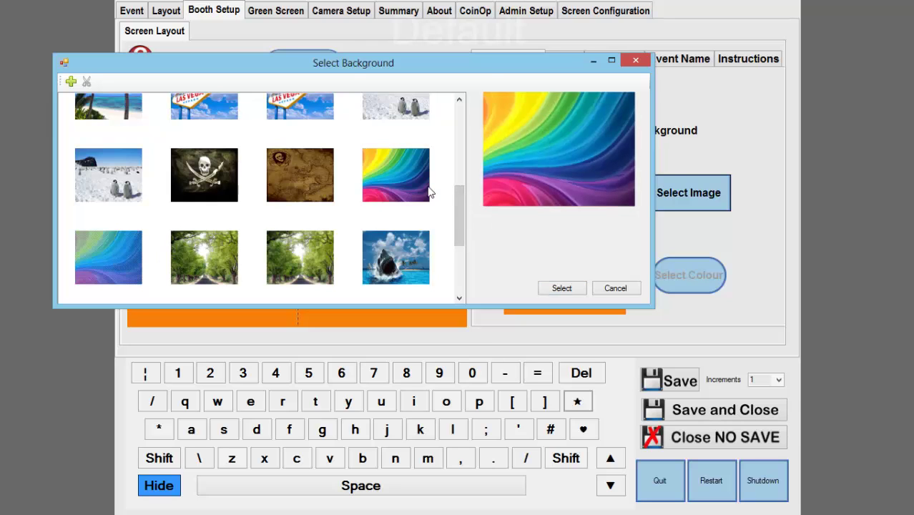
left_click(561, 287)
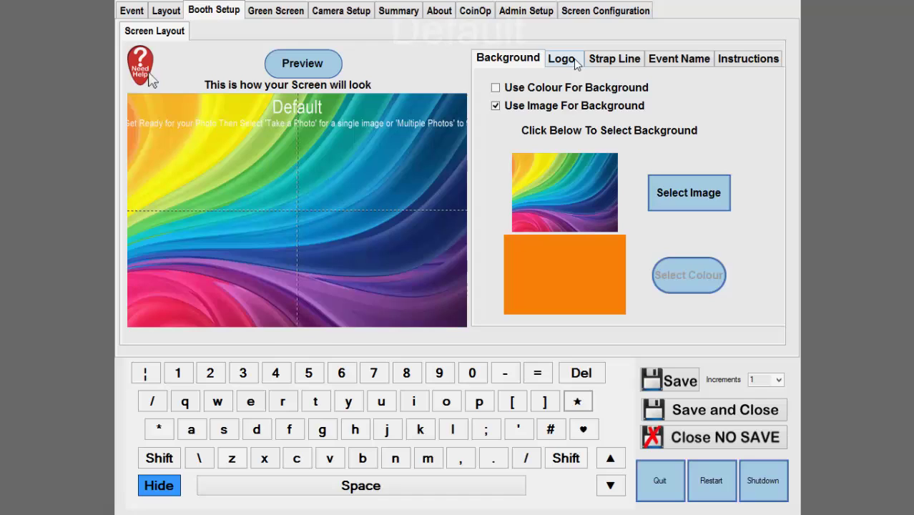
- Lower the instruction line and delete 'for a single image' from its text
left_click(748, 61)
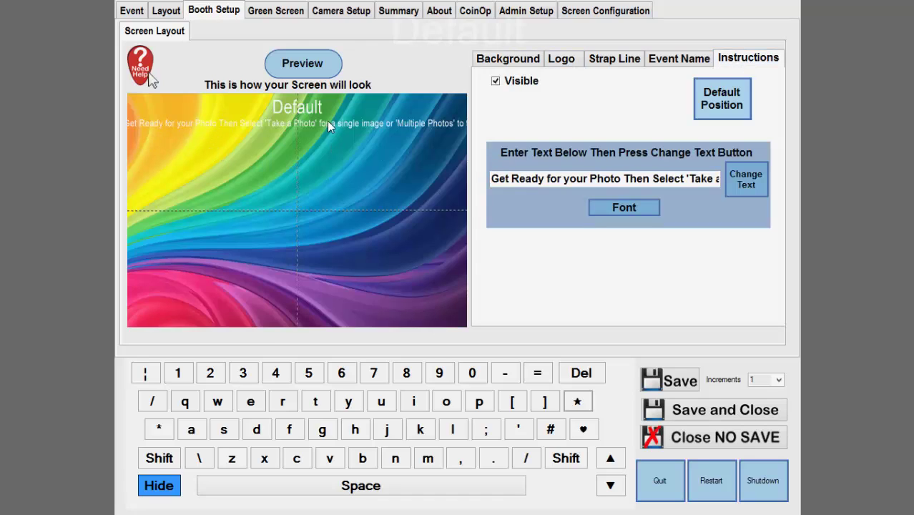
mouse_move(327, 122)
left_mouse_down()
mouse_move(351, 146)
mouse_move(309, 126)
left_mouse_up()
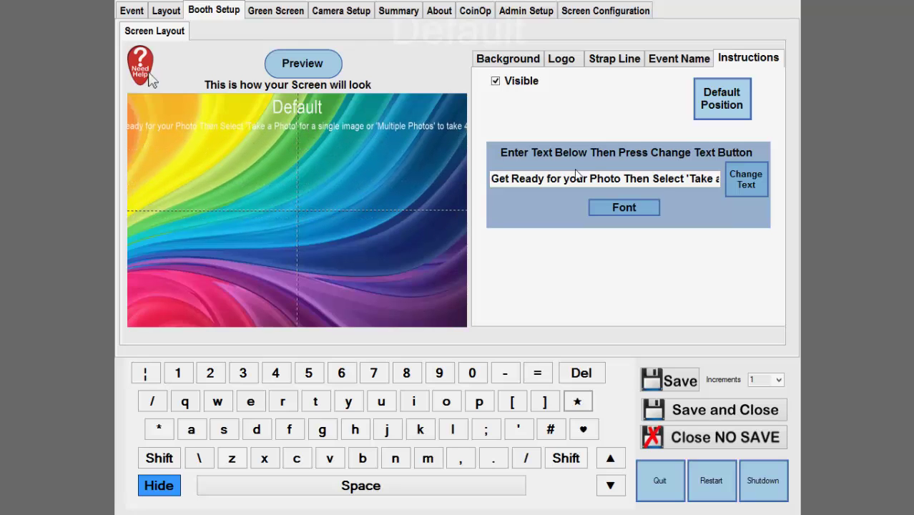
left_click_drag(577, 174, 722, 187)
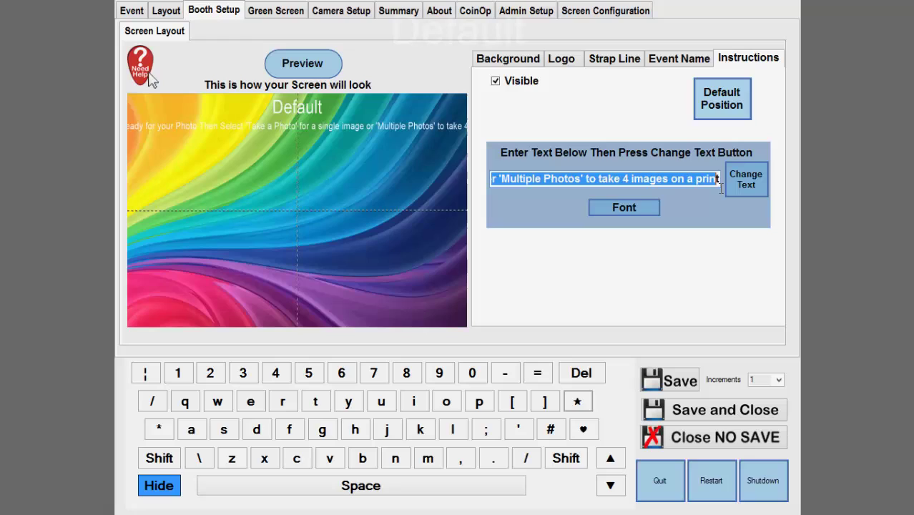
left_click(669, 180)
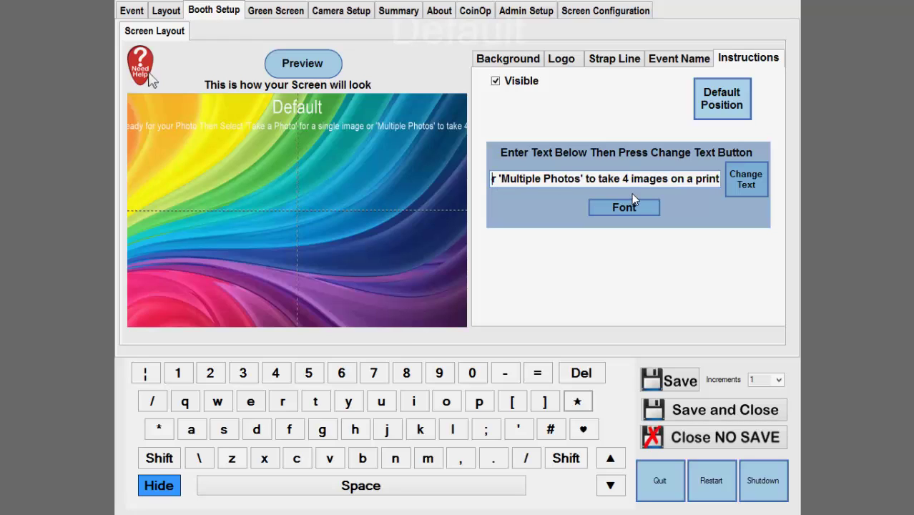
key("Left")
key("Left")
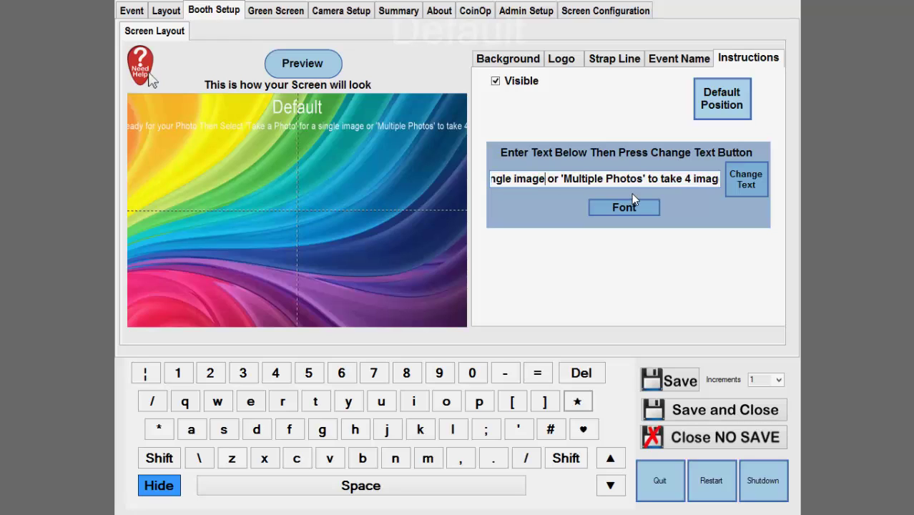
key("BackSpace")
key("BackSpace")
key("BackSpace")
key("BackSpace")
key("BackSpace")
key("BackSpace")
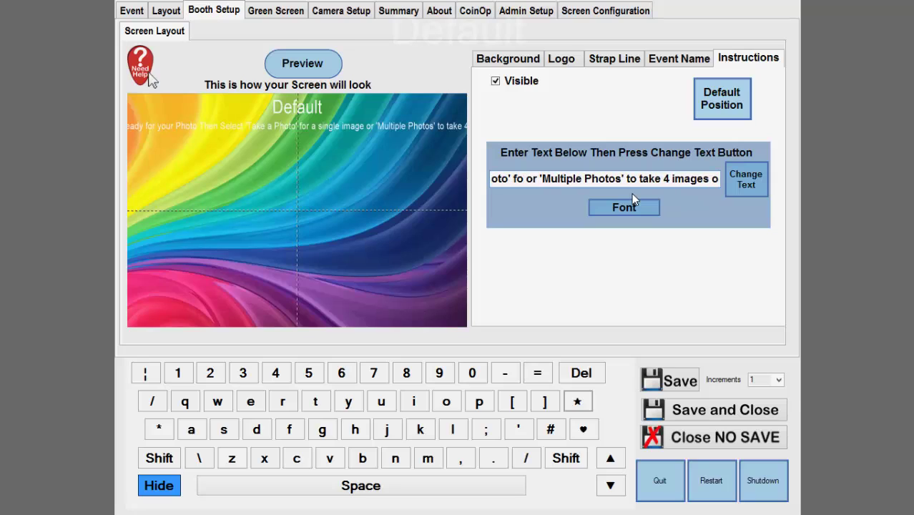
key("BackSpace")
key("BackSpace")
key("BackSpace")
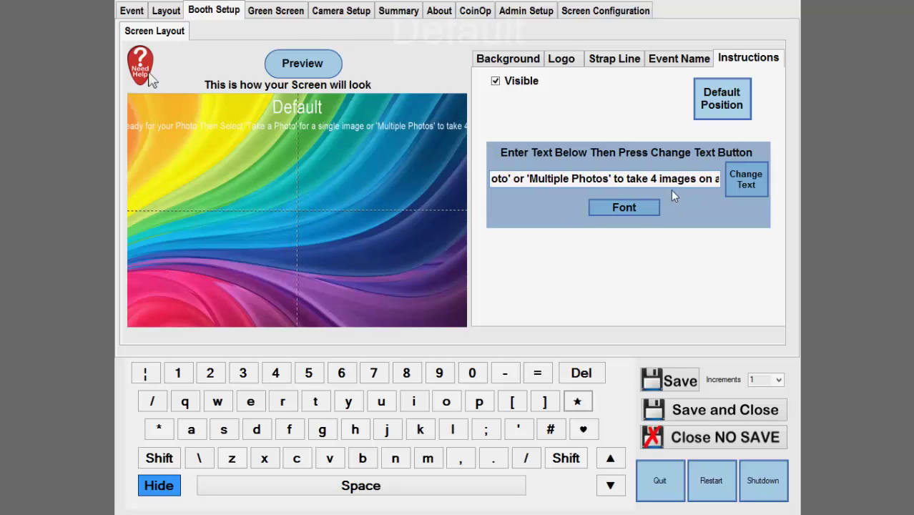
left_click(735, 181)
- Replace 'for your Photo Then' with a full stop and move the line fully on screen
left_click(528, 185)
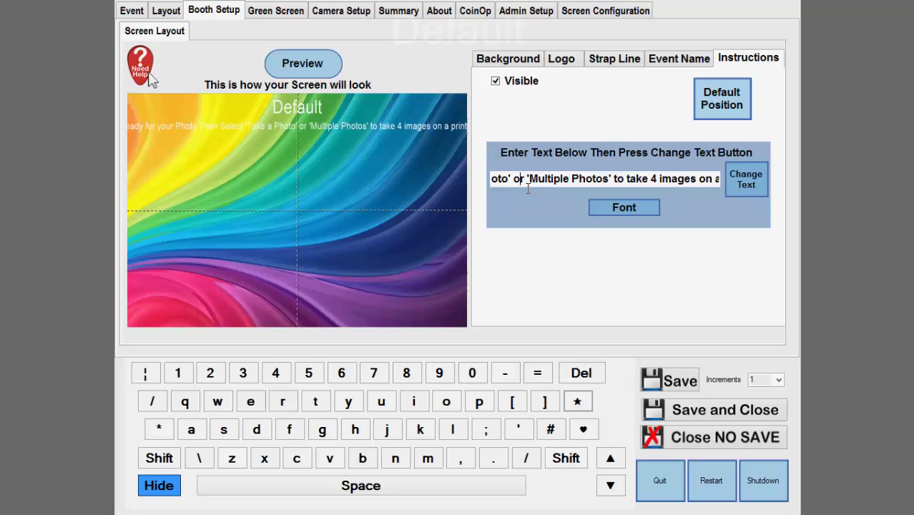
key("ctrl+a")
left_click(548, 185)
left_click_drag(547, 184, 654, 193)
key("BackSpace")
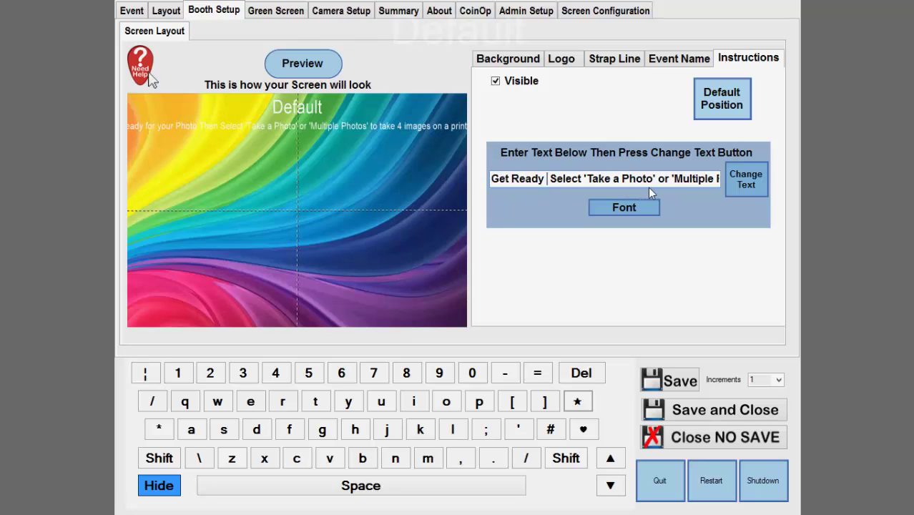
type(".")
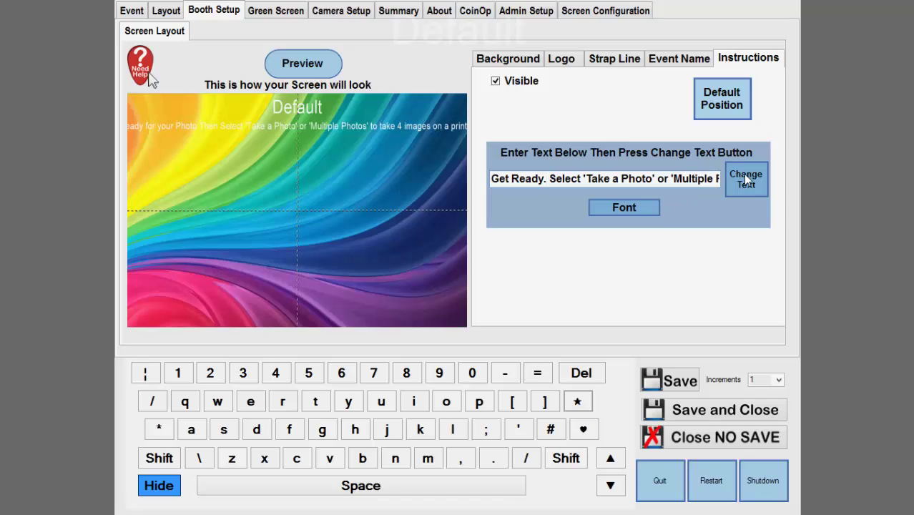
left_click(745, 178)
left_click_drag(259, 127, 305, 132)
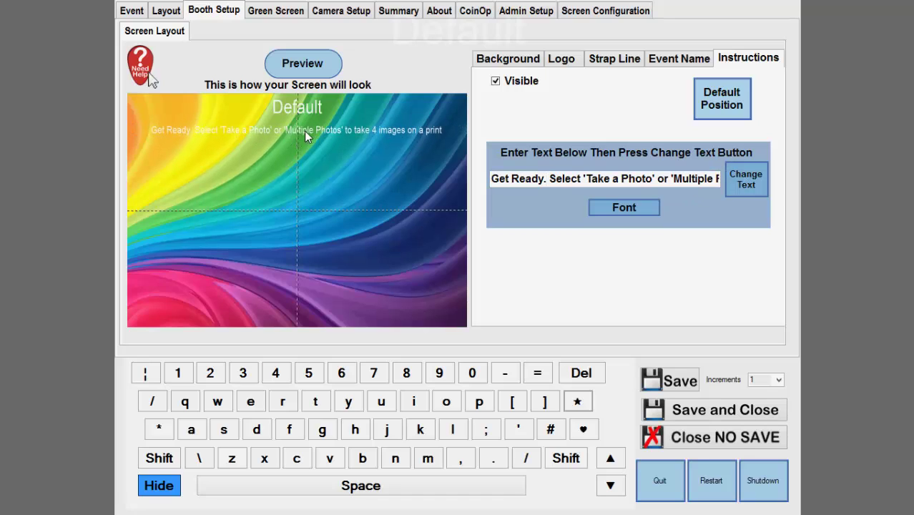
- Try size 26 and bold for the instructions font, then settle on Regular
left_click(633, 208)
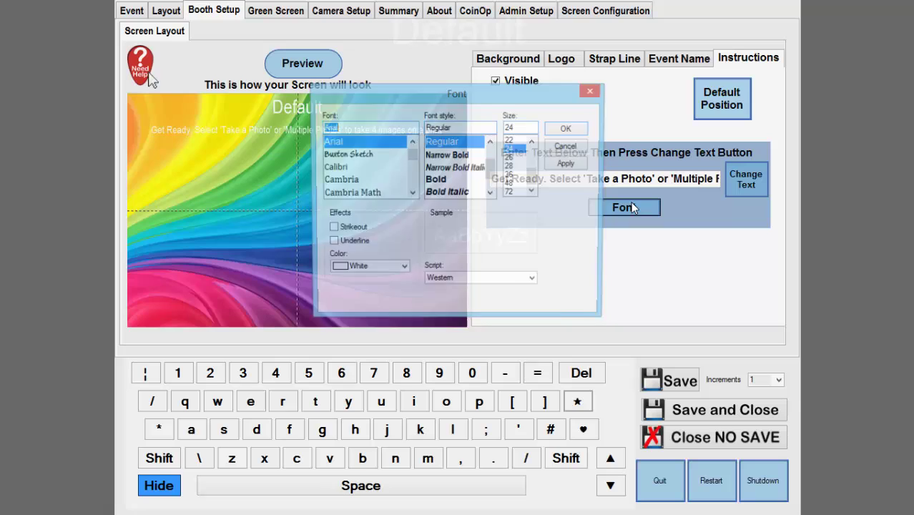
left_click(515, 158)
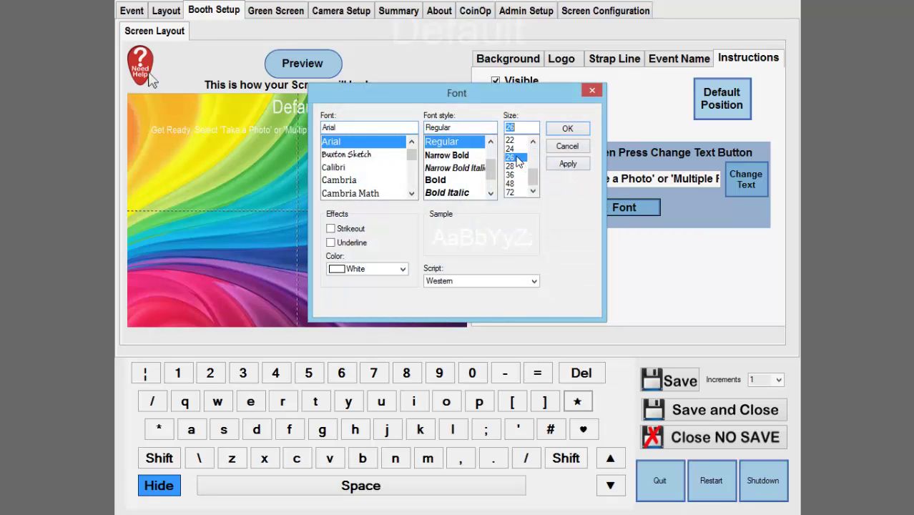
left_click(564, 166)
left_click_drag(475, 93, 664, 85)
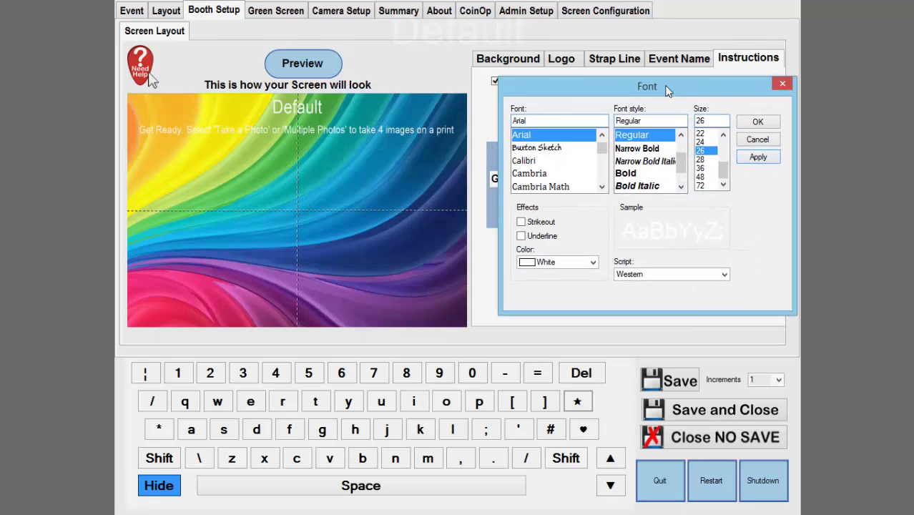
left_click(633, 176)
left_click(755, 159)
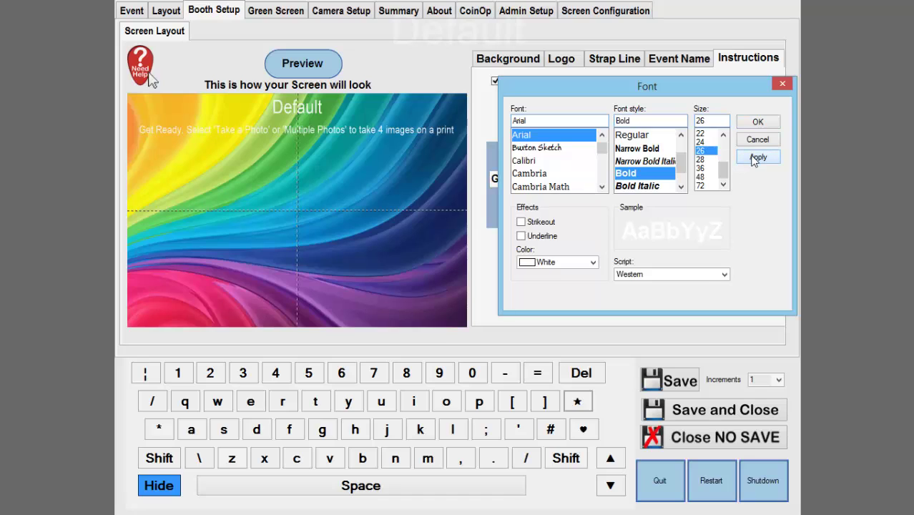
left_click(635, 136)
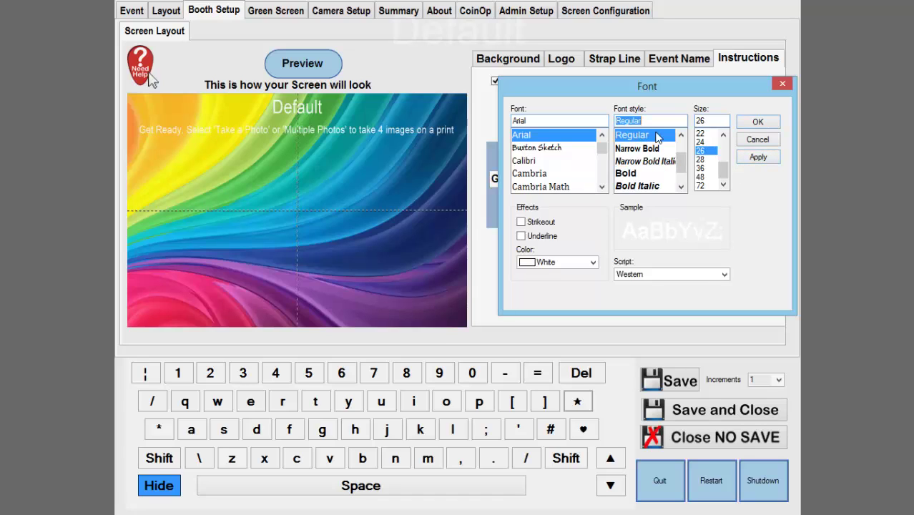
left_click(756, 125)
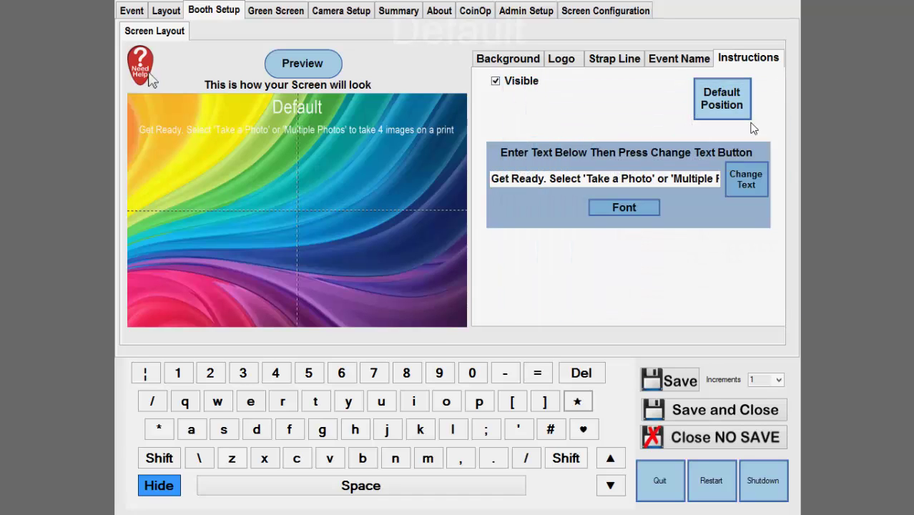
- Pick black as the instructions text colour
left_click(625, 207)
left_click(368, 269)
left_click(455, 267)
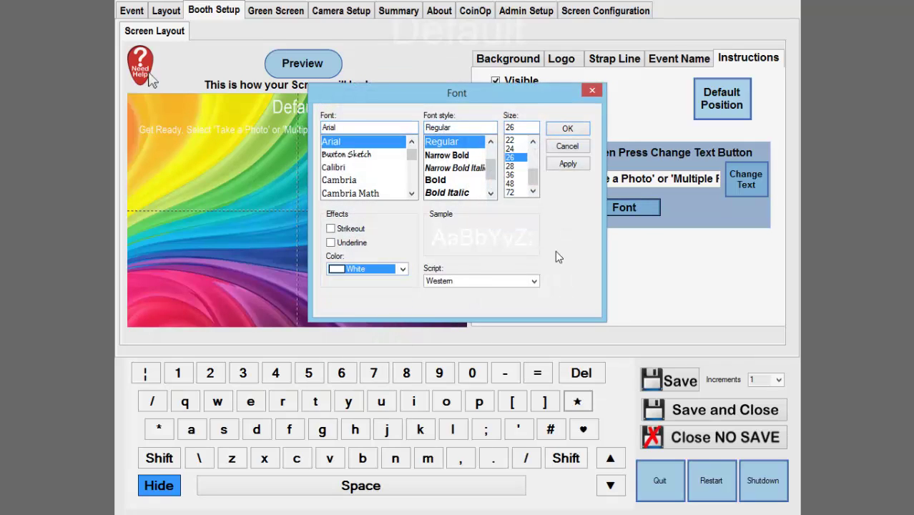
left_click(396, 268)
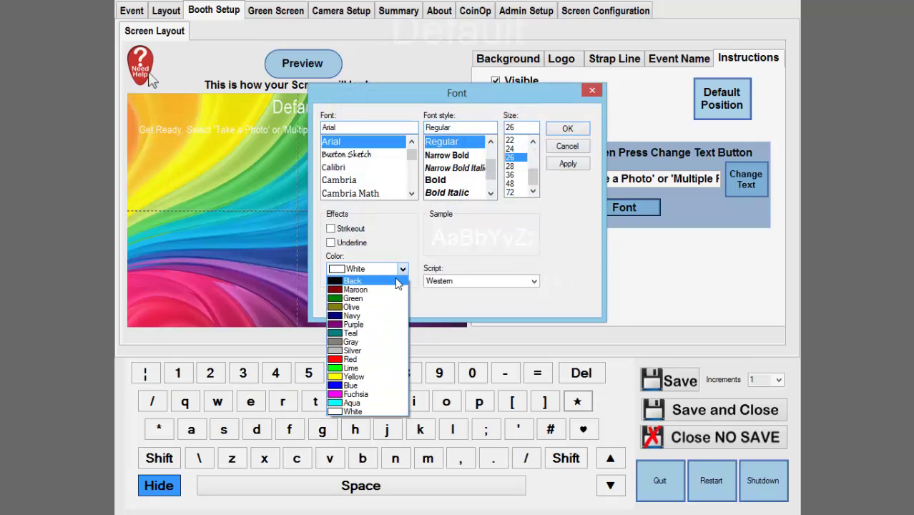
left_click(398, 283)
left_click(564, 133)
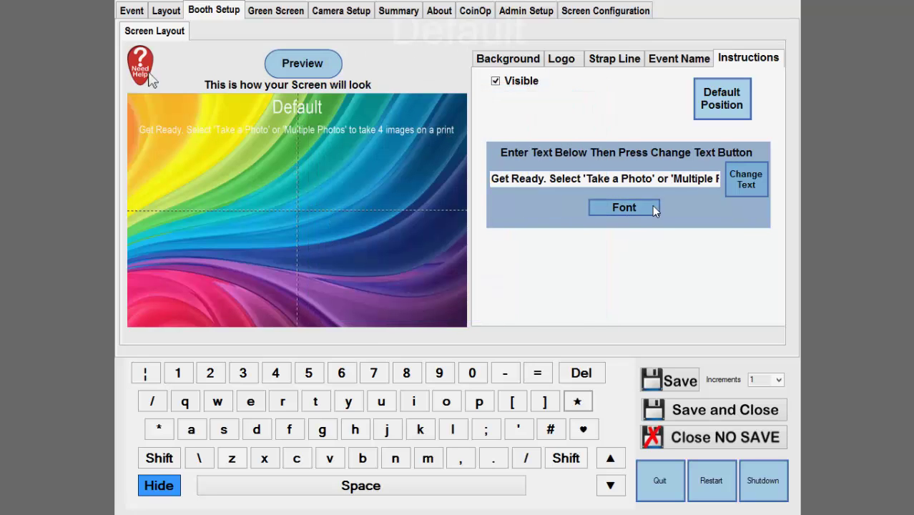
- Reapply black to the instructions line and confirm it in the preview
left_click(653, 206)
left_click(565, 149)
left_click(640, 205)
left_click(394, 270)
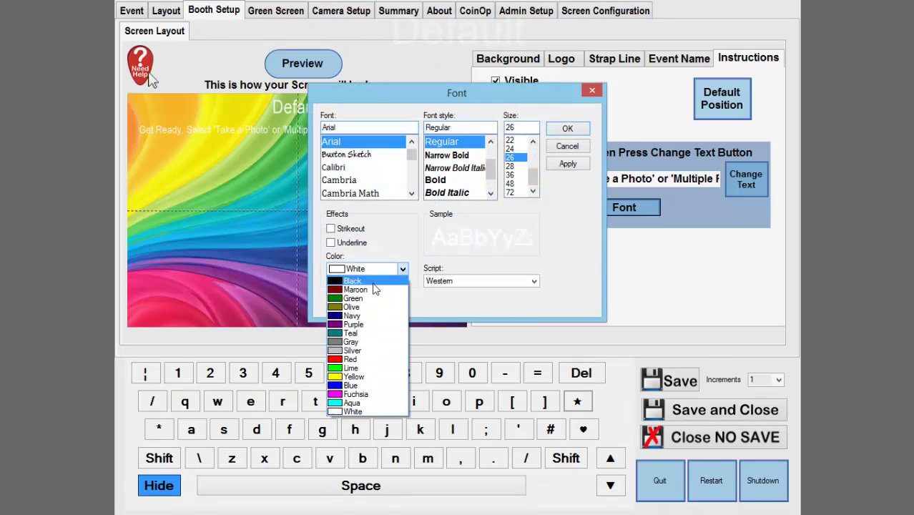
left_click(361, 282)
left_click(568, 164)
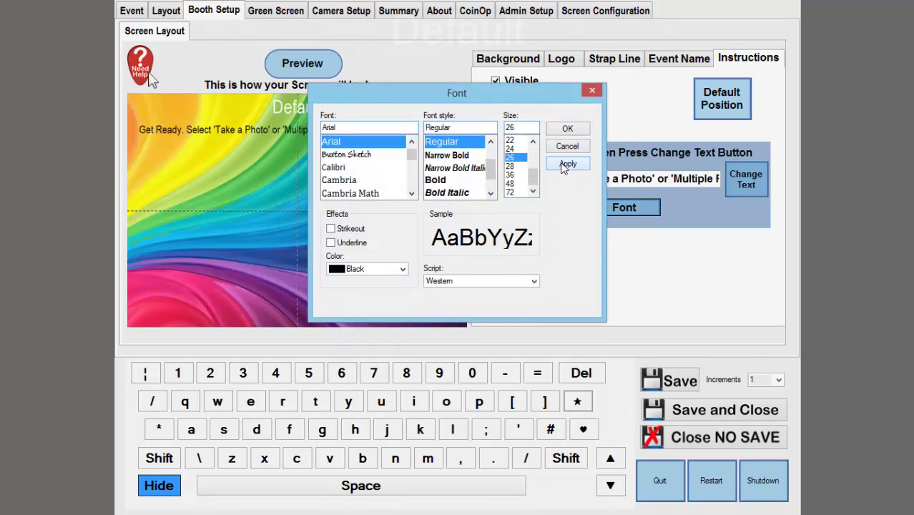
left_click(565, 128)
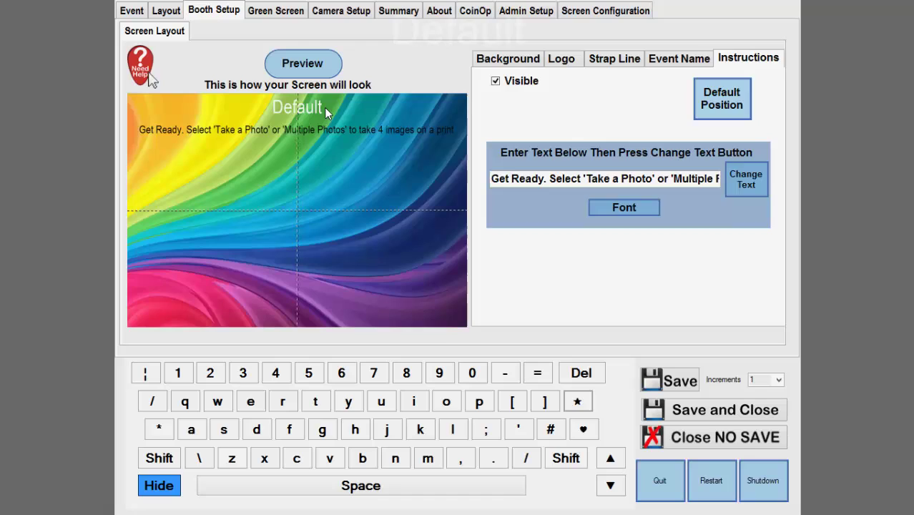
- Replace the Default event name with the photoinabooth.co.uk artwork and shift it left
left_click_drag(325, 107, 318, 106)
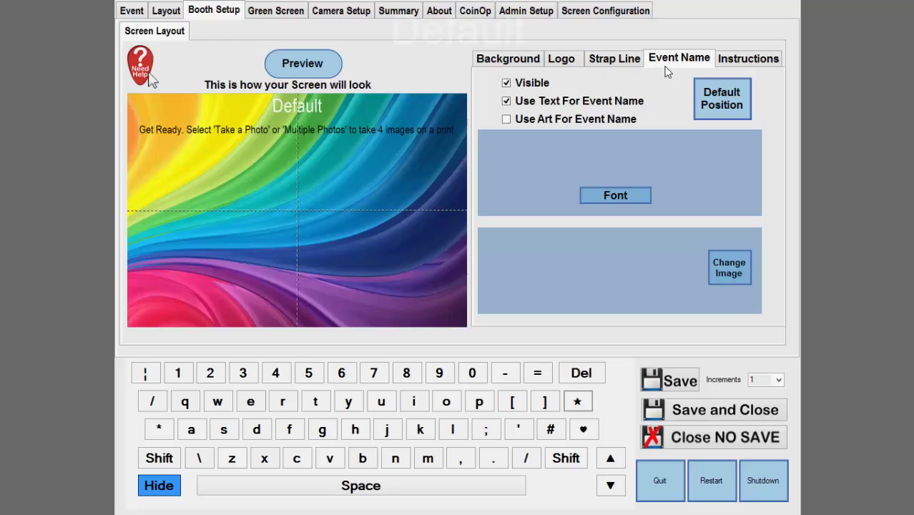
left_click(555, 105)
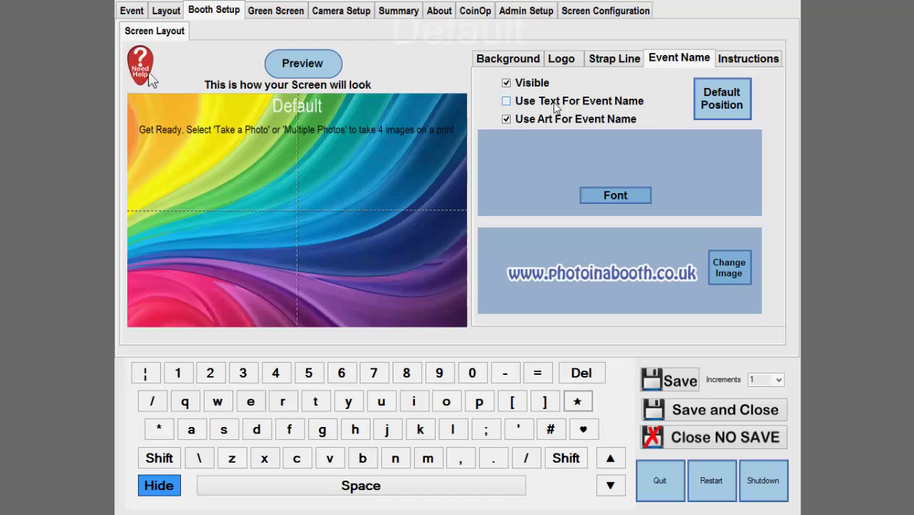
left_click(555, 103)
left_click(718, 269)
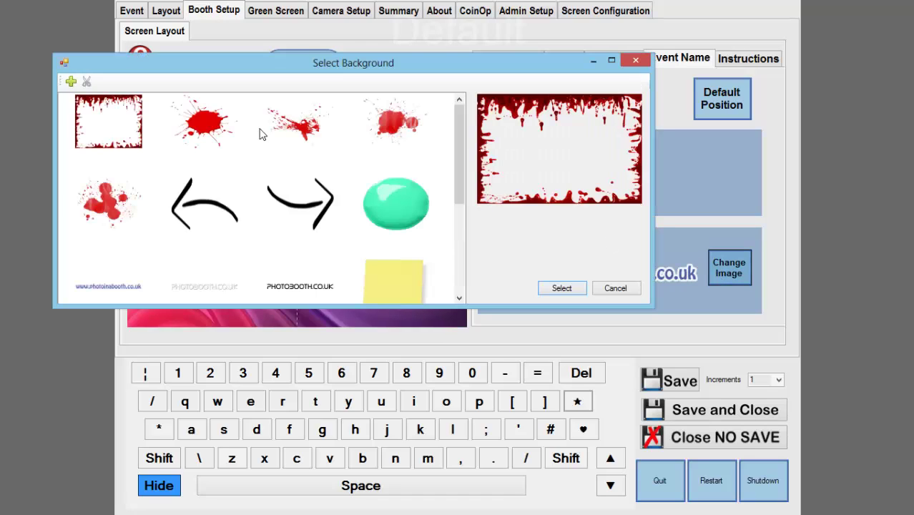
left_click_drag(459, 149, 454, 196)
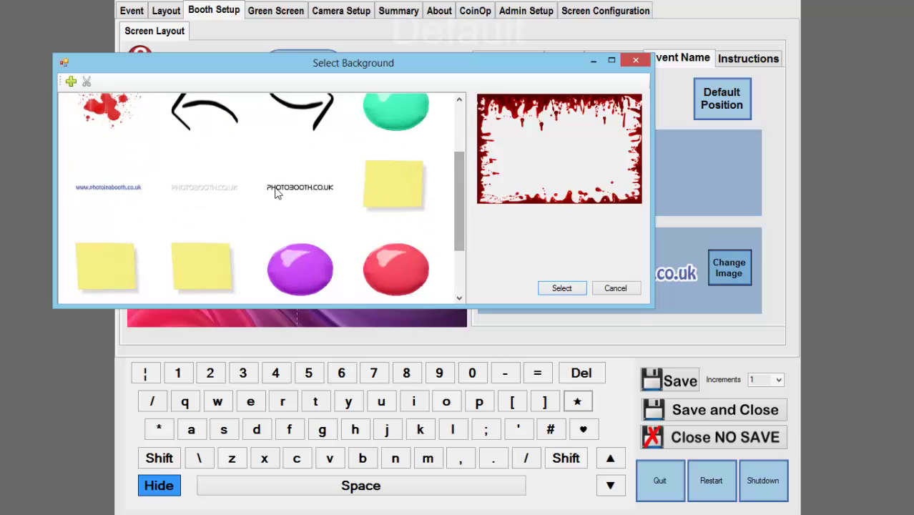
left_click(95, 191)
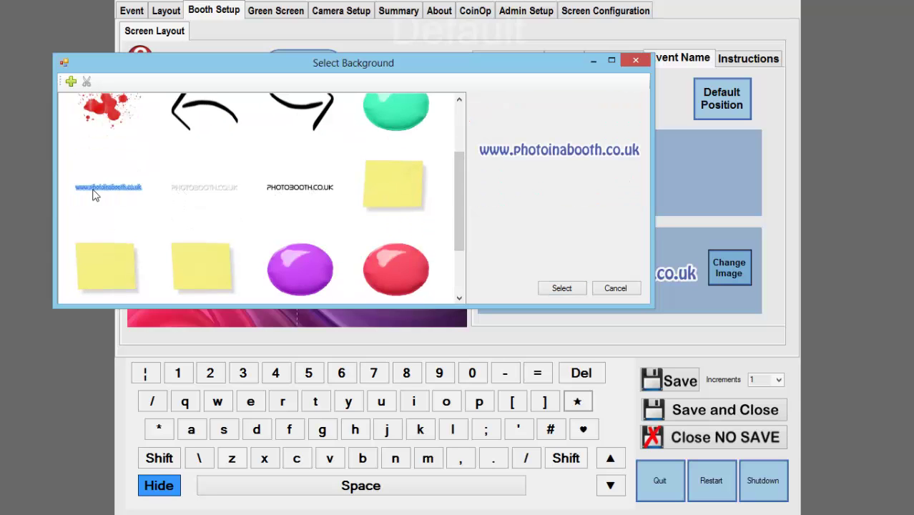
left_click(562, 289)
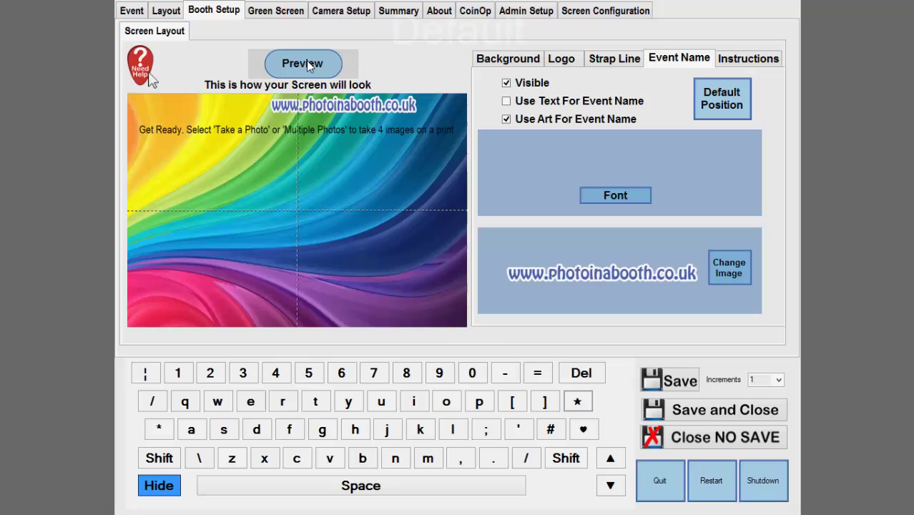
left_click_drag(340, 107, 295, 110)
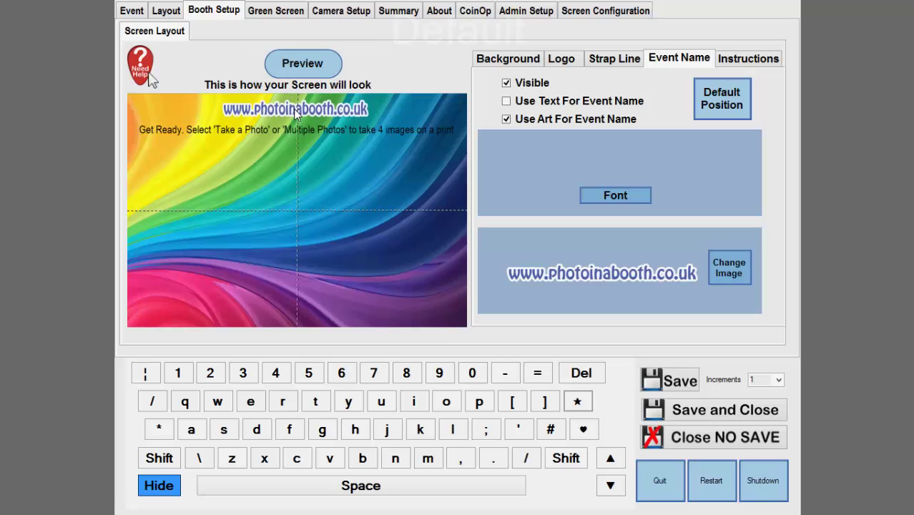
- Return the event name to the Default text and nudge it right
left_click(526, 102)
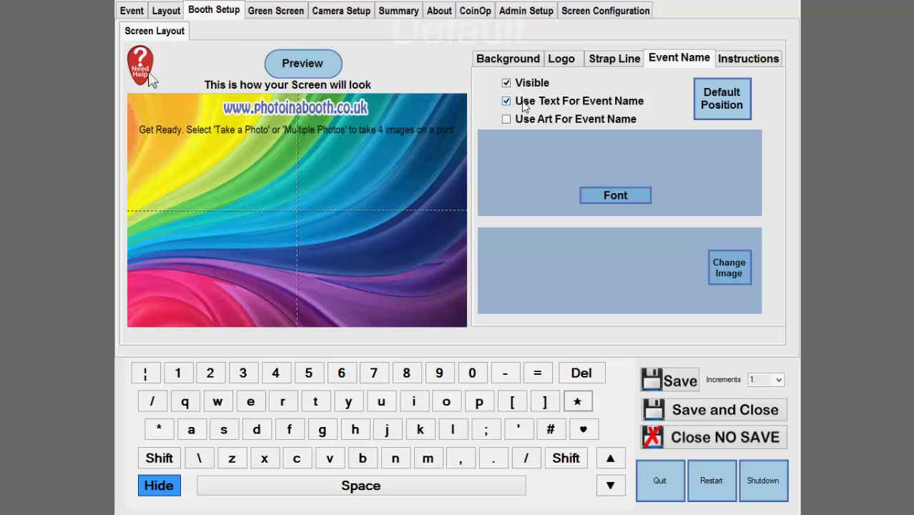
left_click(310, 68)
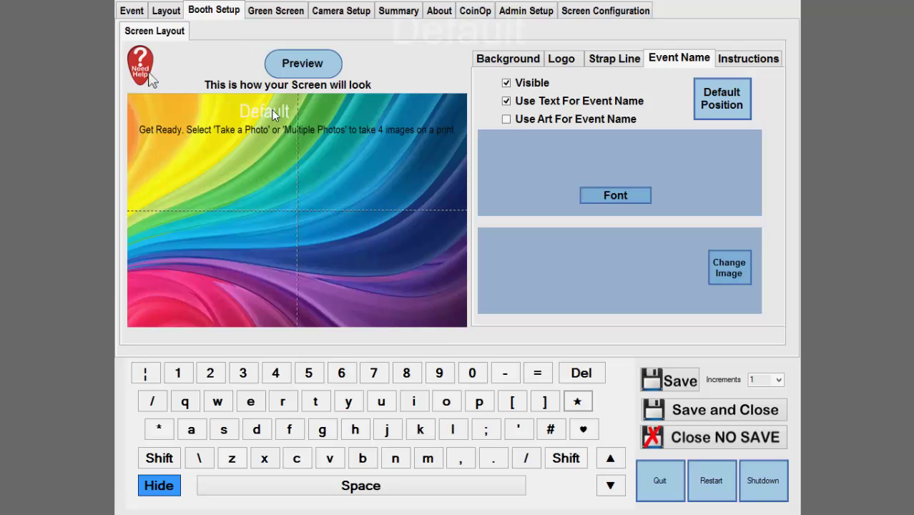
left_click_drag(275, 115, 308, 112)
- Make the Default title black, trying bold before keeping Regular style
left_click(622, 198)
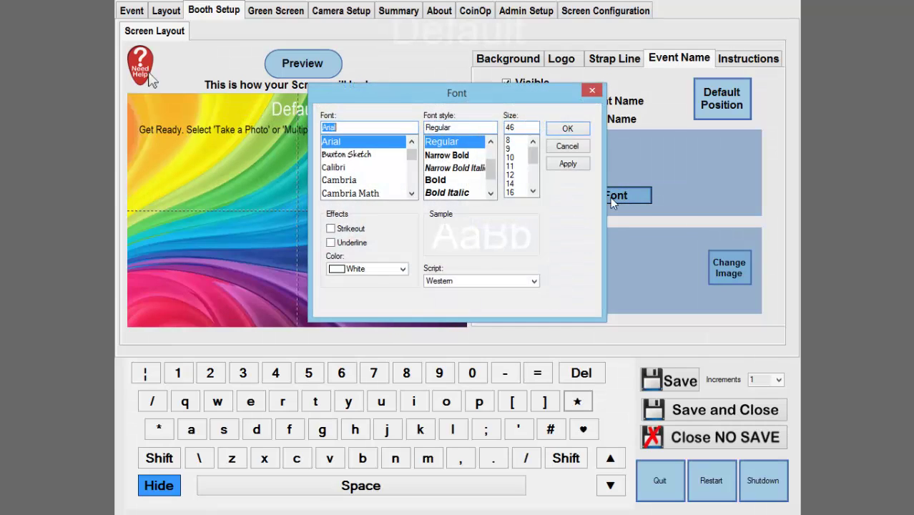
left_click(373, 269)
left_click(370, 279)
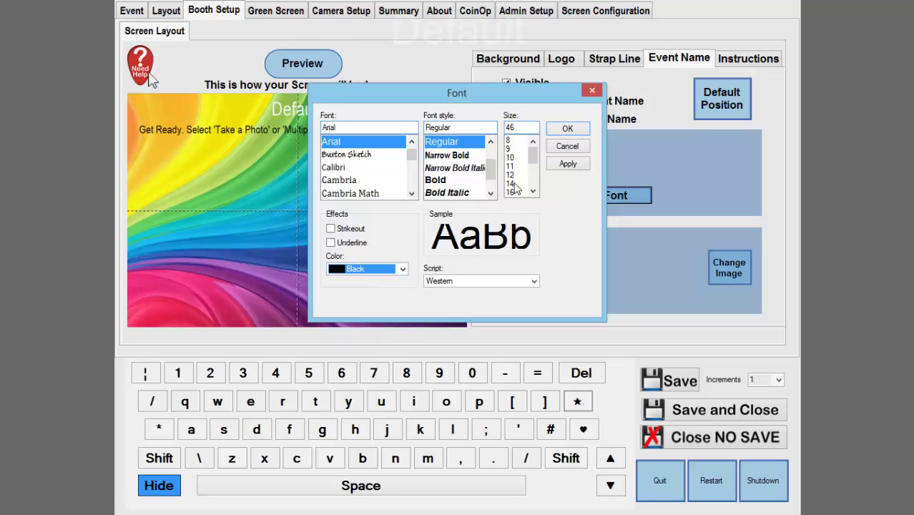
left_click(568, 164)
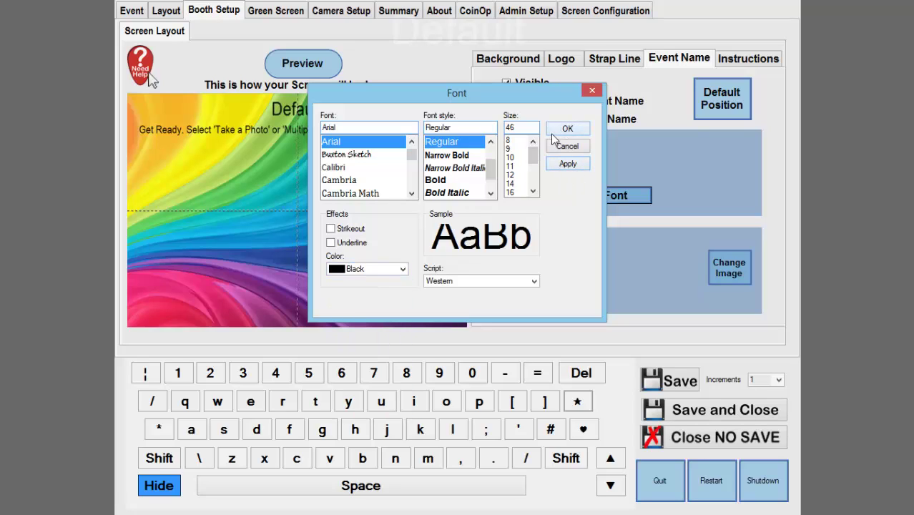
left_click(438, 180)
left_click(569, 164)
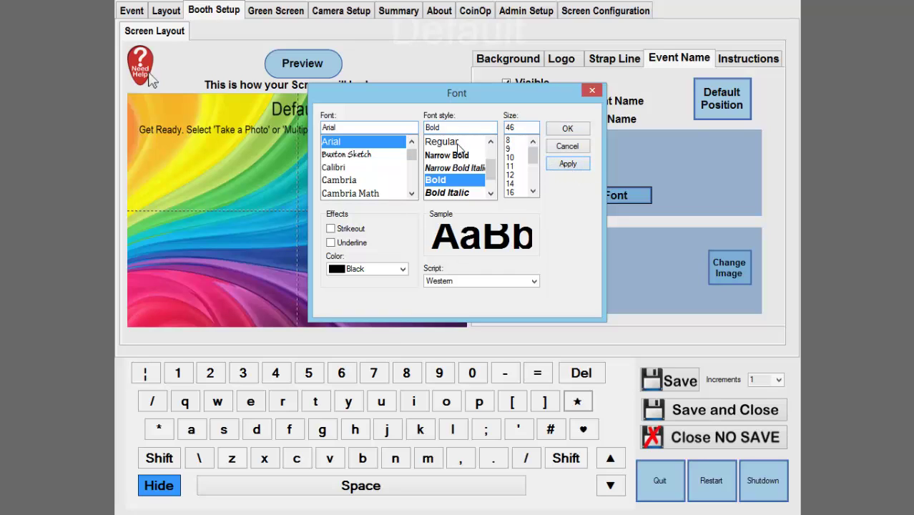
left_click(458, 143)
left_click(556, 131)
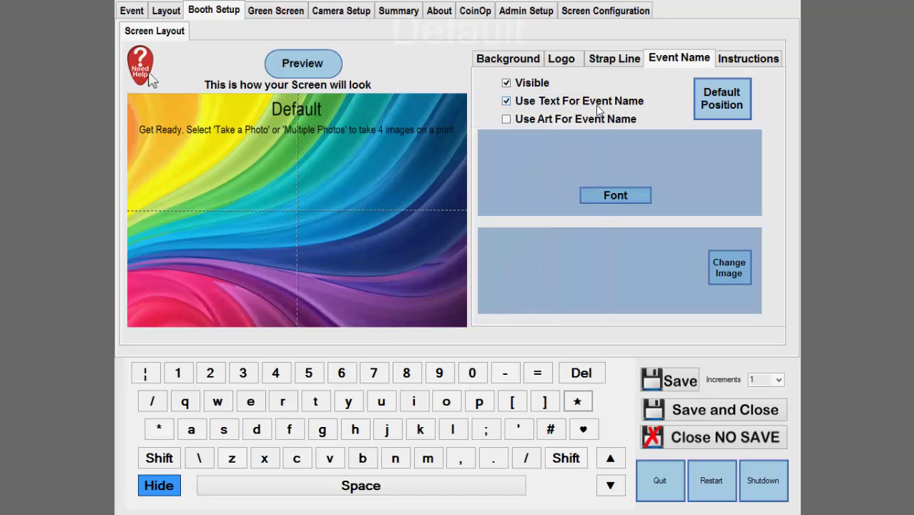
- Nudge the red text logo down and try toggling the logo between text and image
left_click(565, 61)
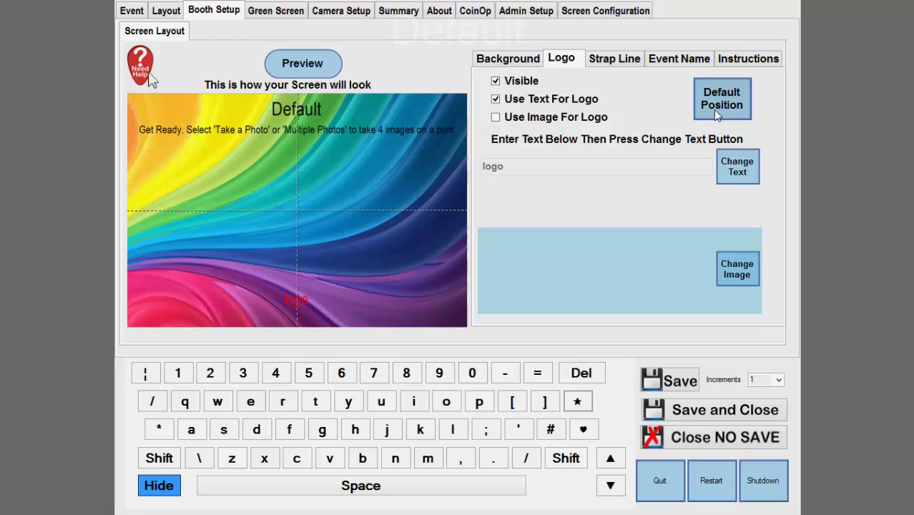
left_click_drag(298, 310, 299, 314)
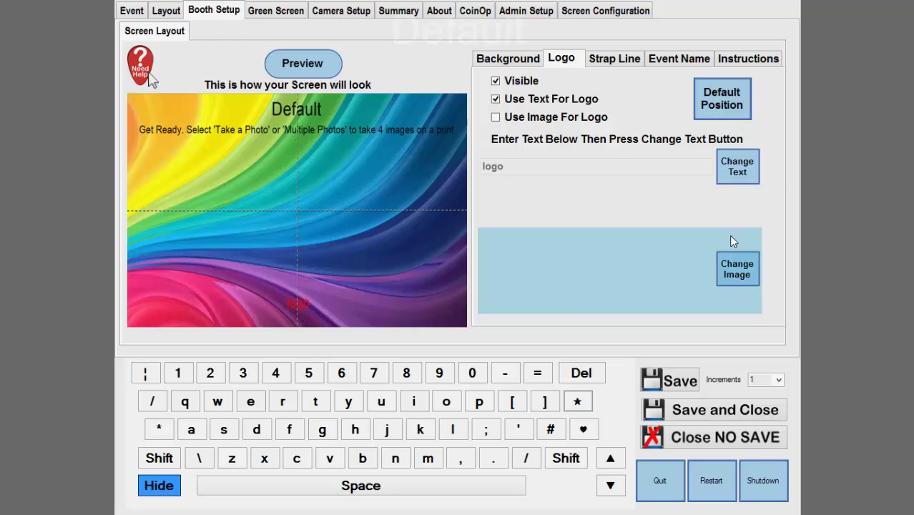
left_click(738, 170)
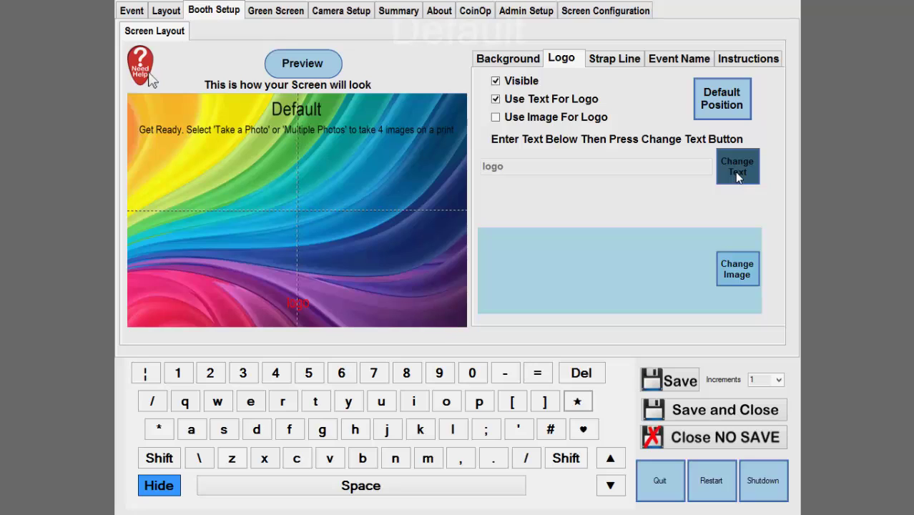
left_click(569, 119)
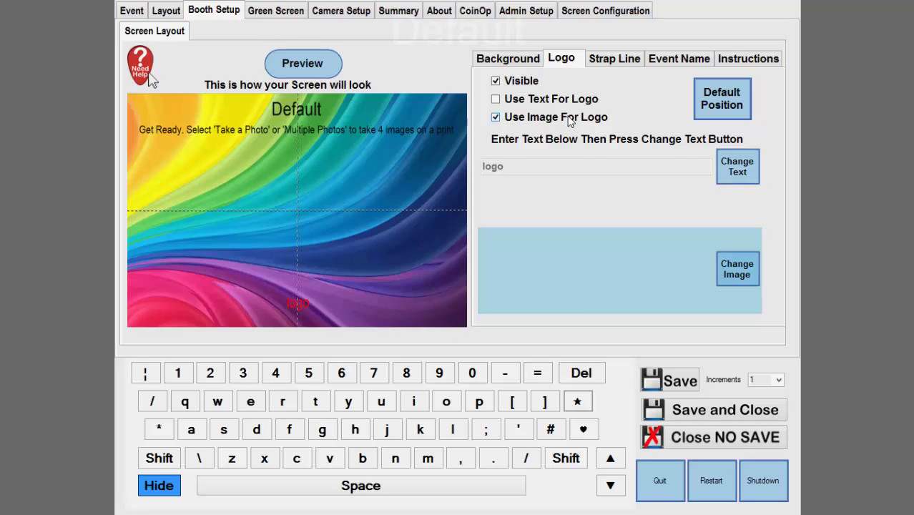
left_click(527, 101)
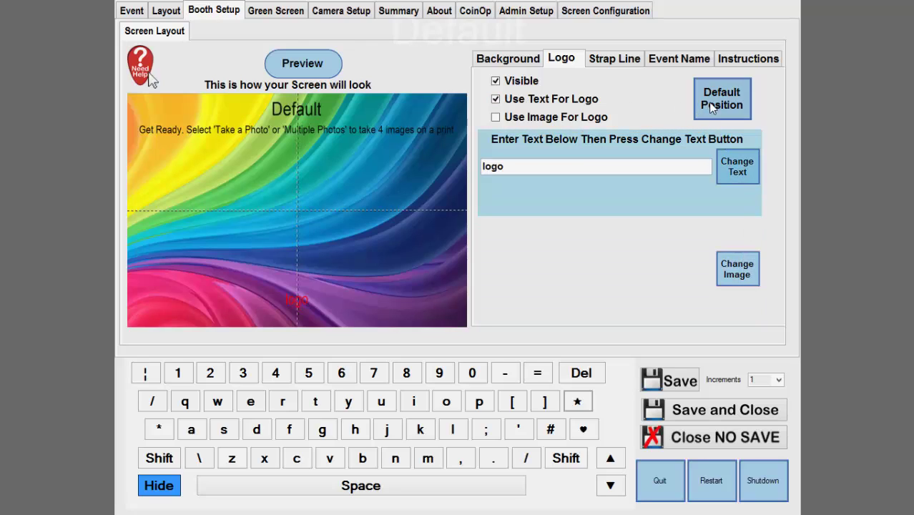
left_click(531, 119)
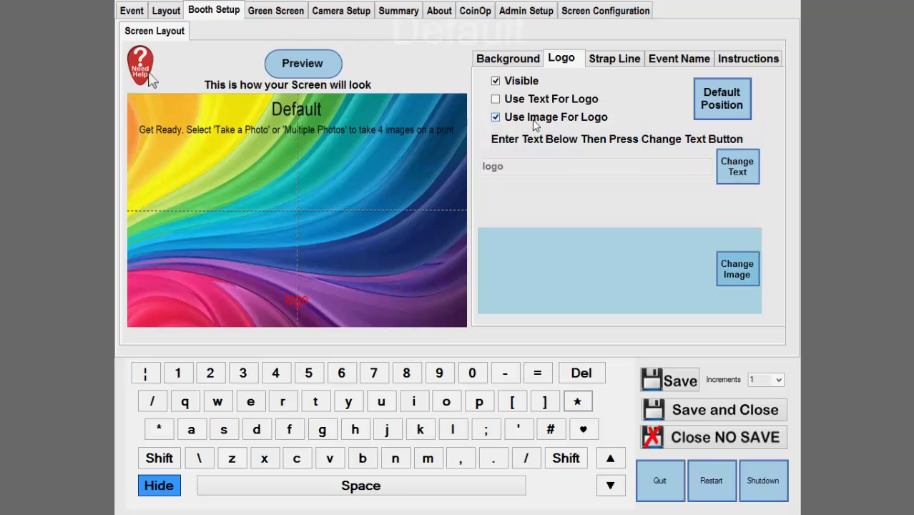
left_click(741, 269)
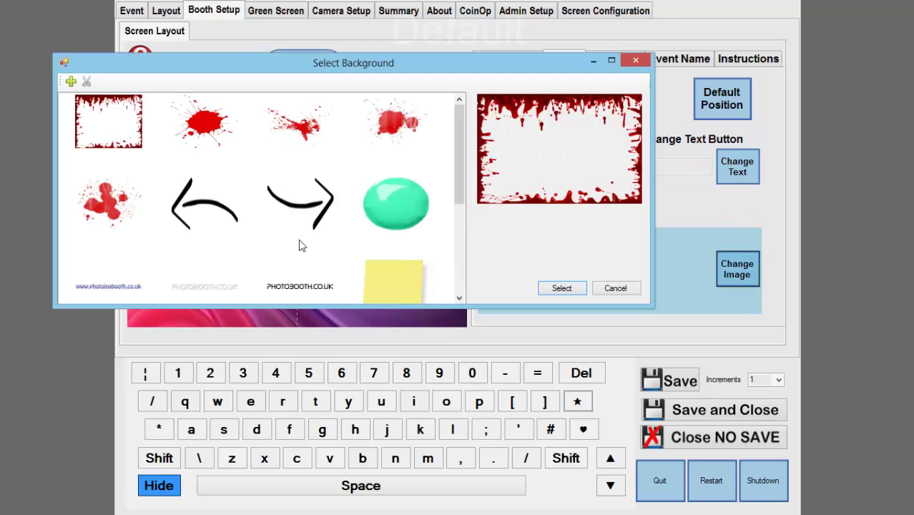
left_click_drag(456, 177, 457, 229)
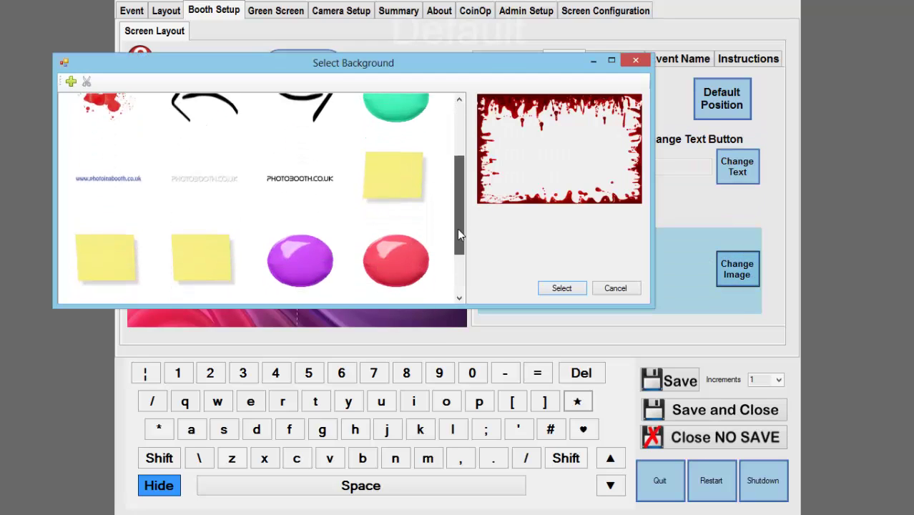
left_click(107, 177)
left_click(557, 289)
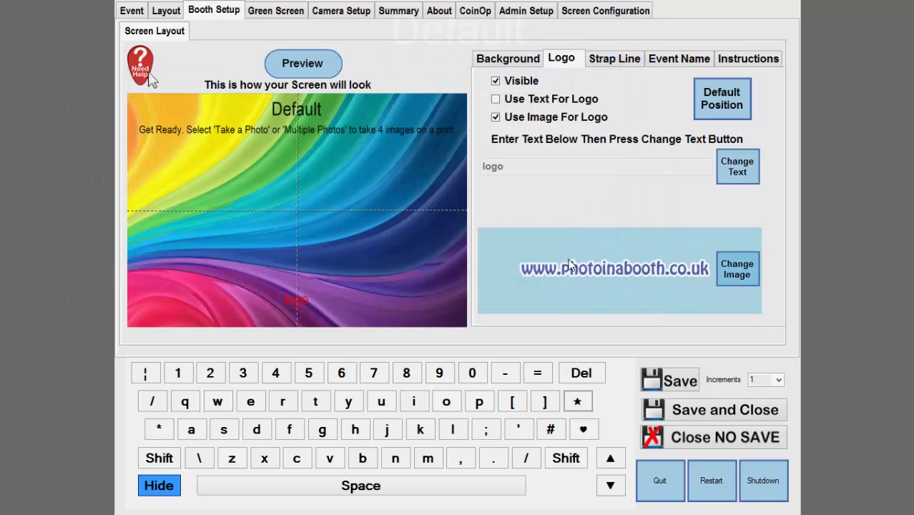
left_click(314, 72)
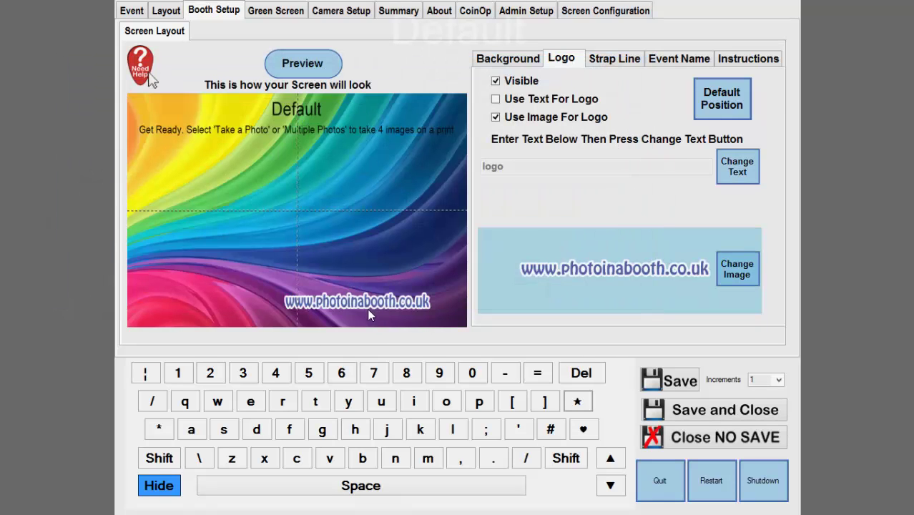
left_click_drag(369, 310, 304, 308)
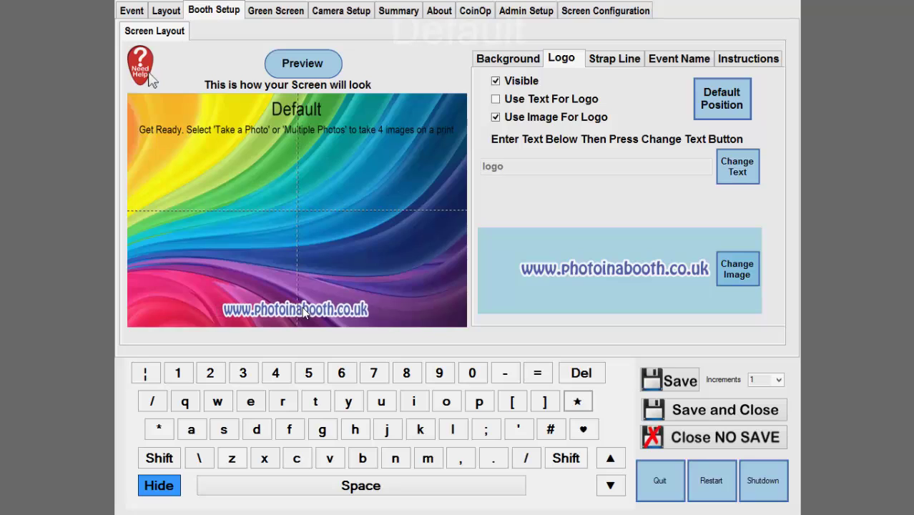
- Put the strapline at its default position and nudge the logo up above it
left_click(618, 60)
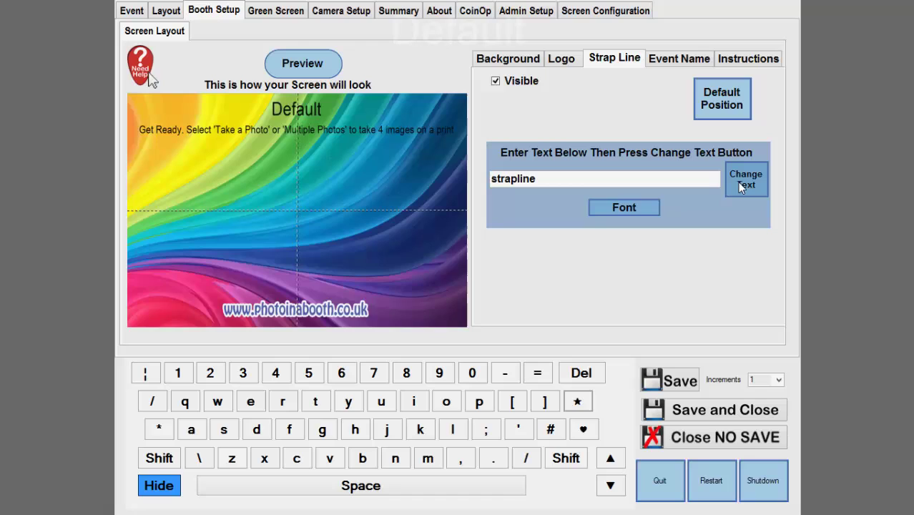
left_click(715, 106)
left_click(247, 315)
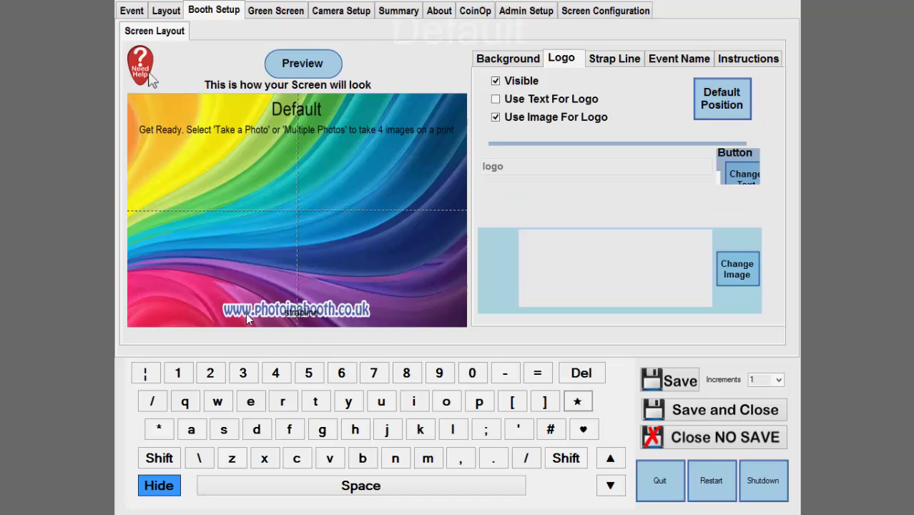
left_click_drag(246, 315, 247, 292)
left_click(301, 313)
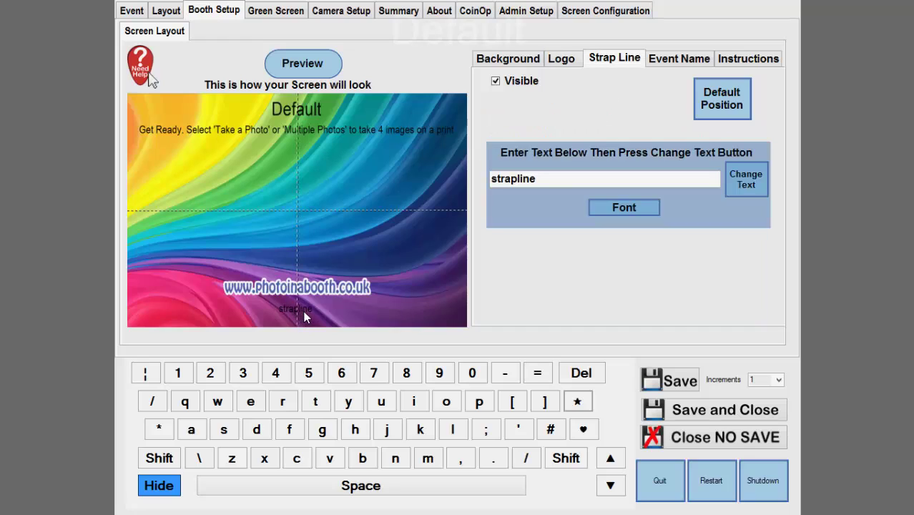
left_click(545, 184)
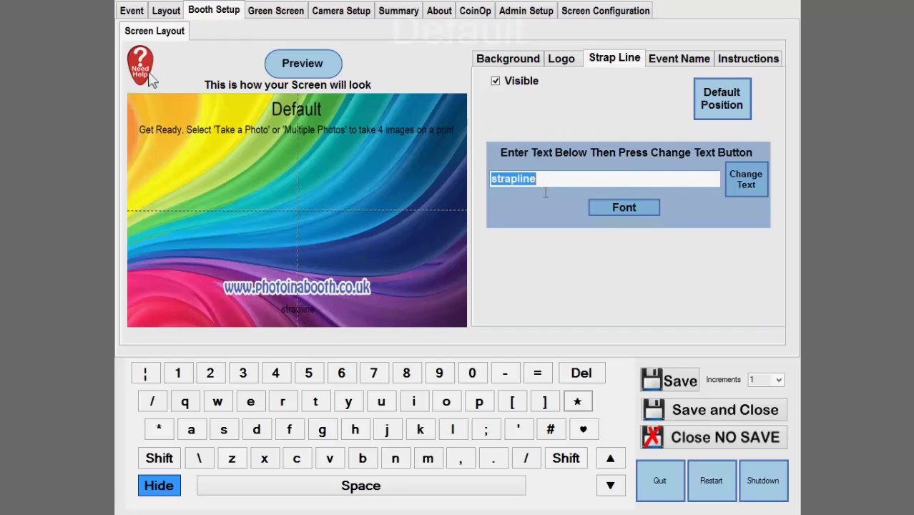
type("PB Pro Soft")
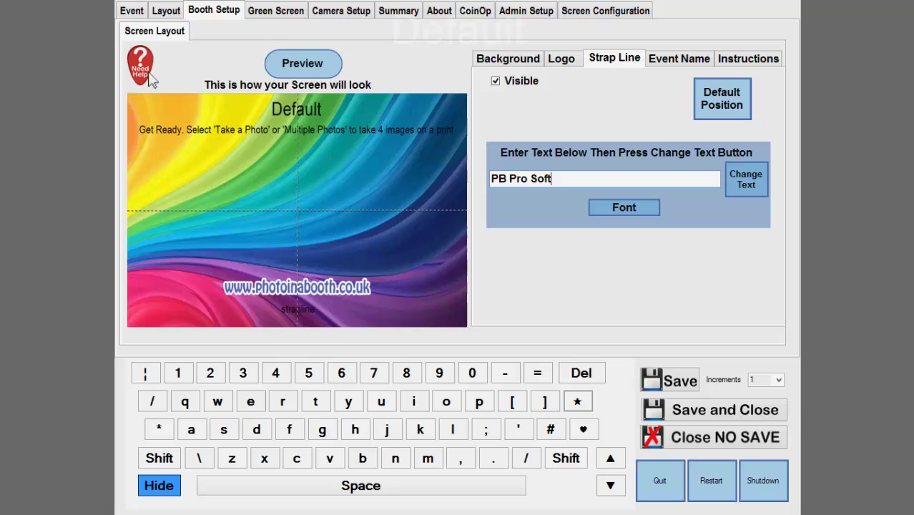
type("ware - www")
type(".photoboothl")
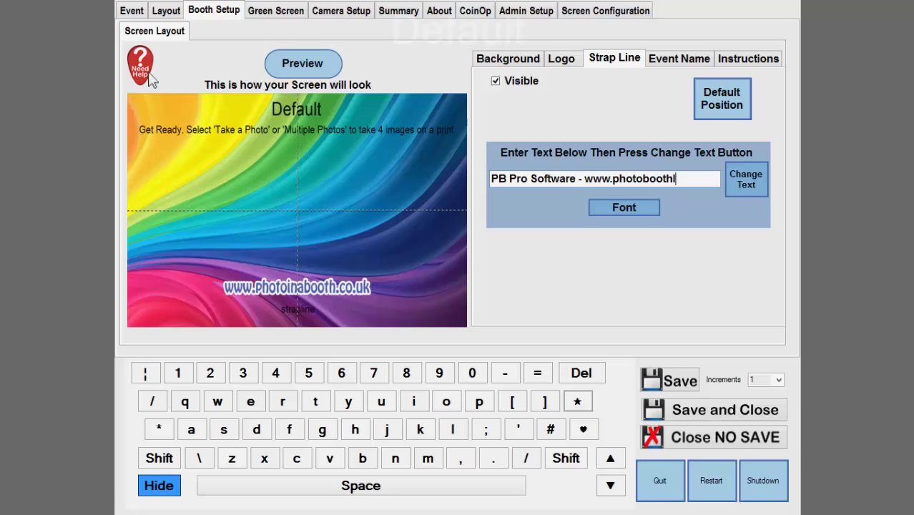
type("abs.com")
left_click(746, 179)
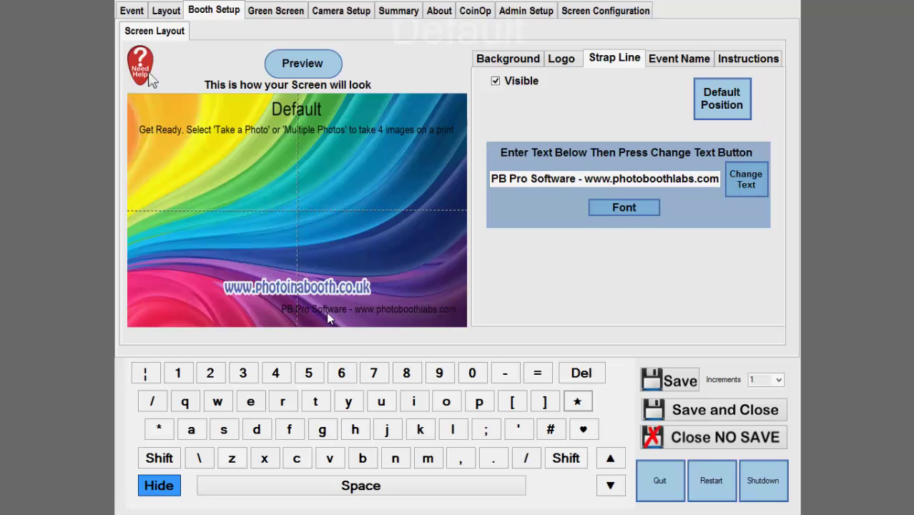
left_click_drag(324, 310, 261, 312)
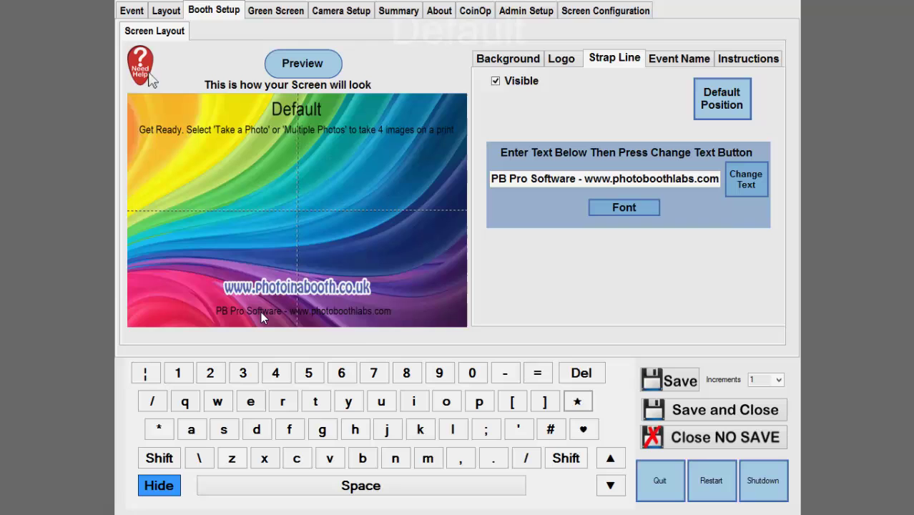
- Make the strapline white at size 48, then bring up the Background settings
left_click(643, 203)
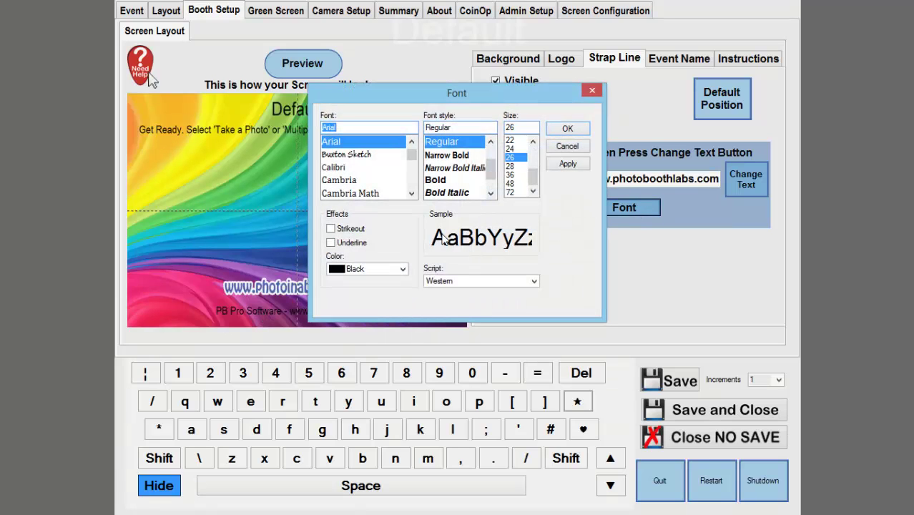
left_click(396, 266)
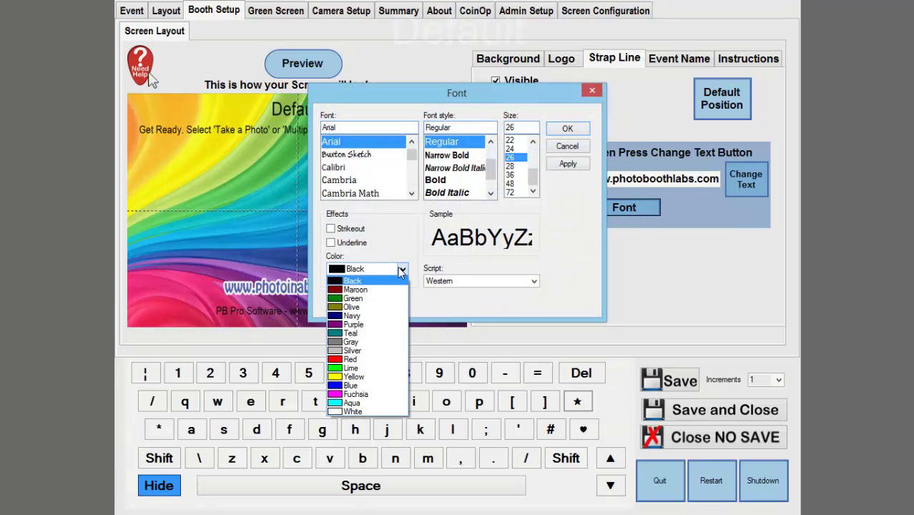
left_click(356, 413)
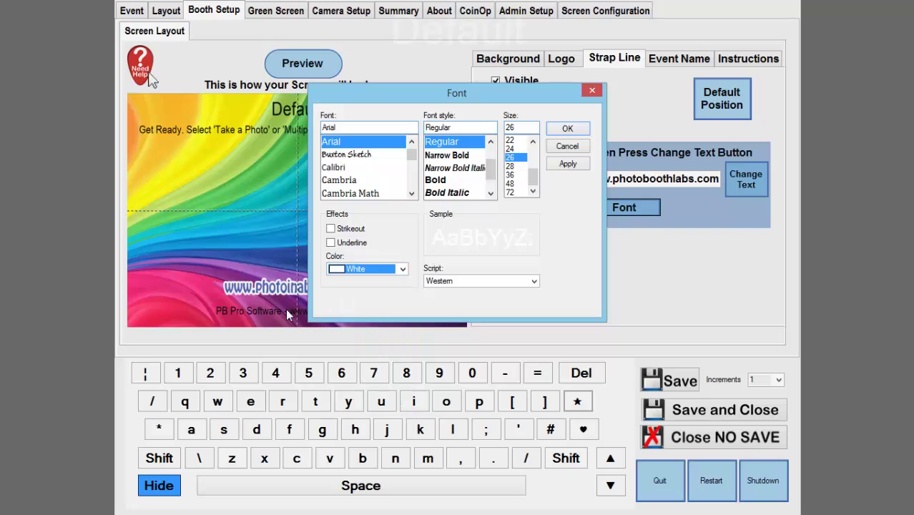
left_click(512, 183)
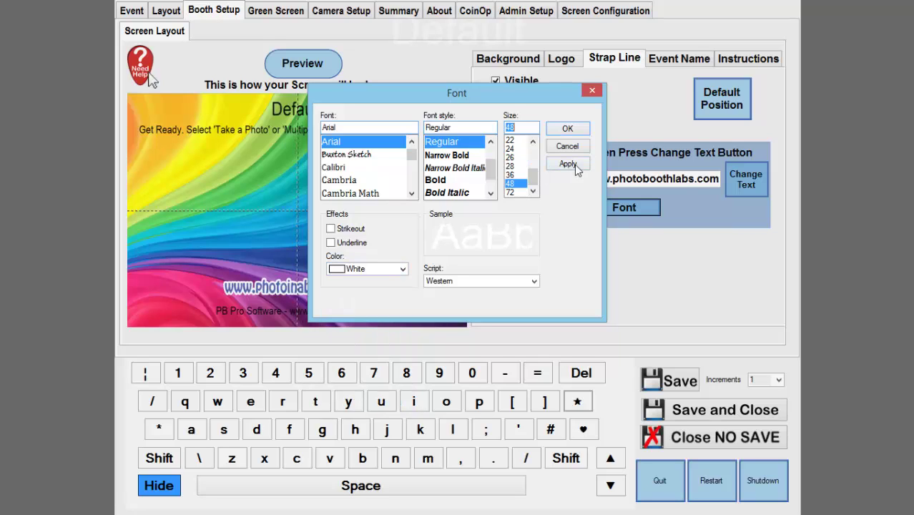
left_click(569, 165)
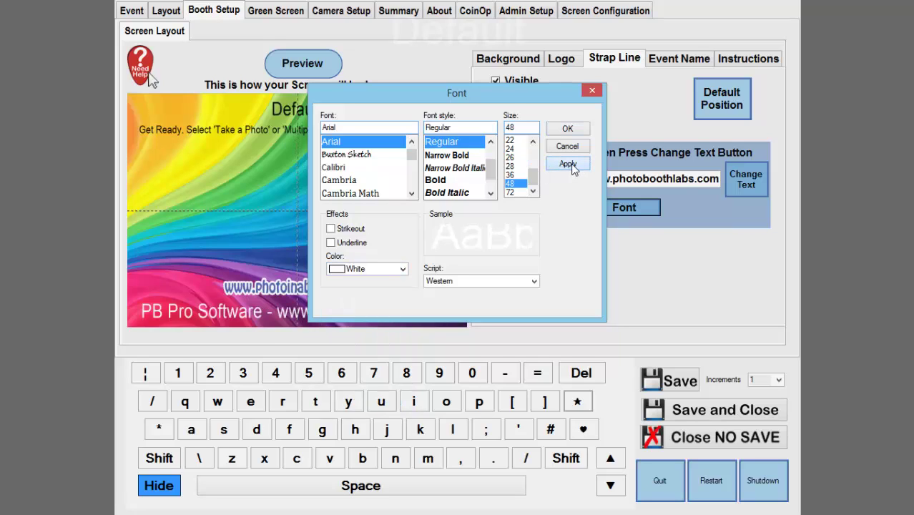
left_click(567, 129)
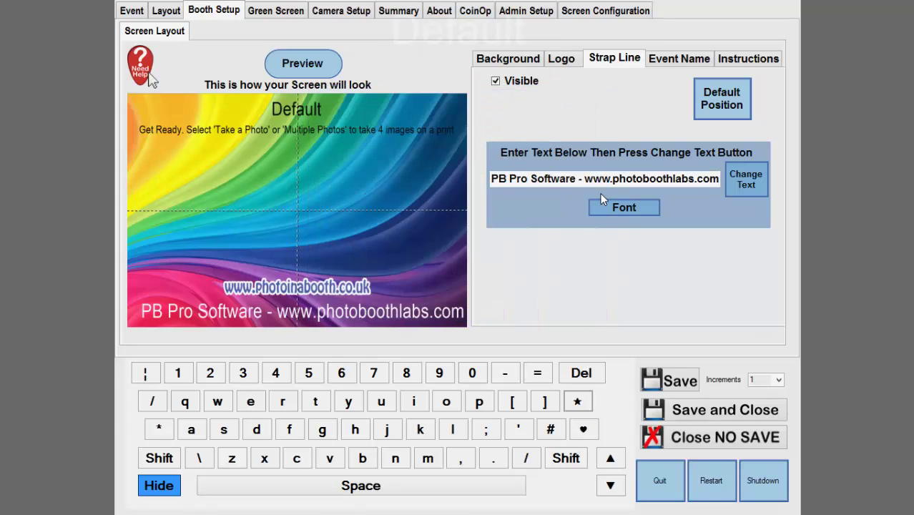
left_click(522, 61)
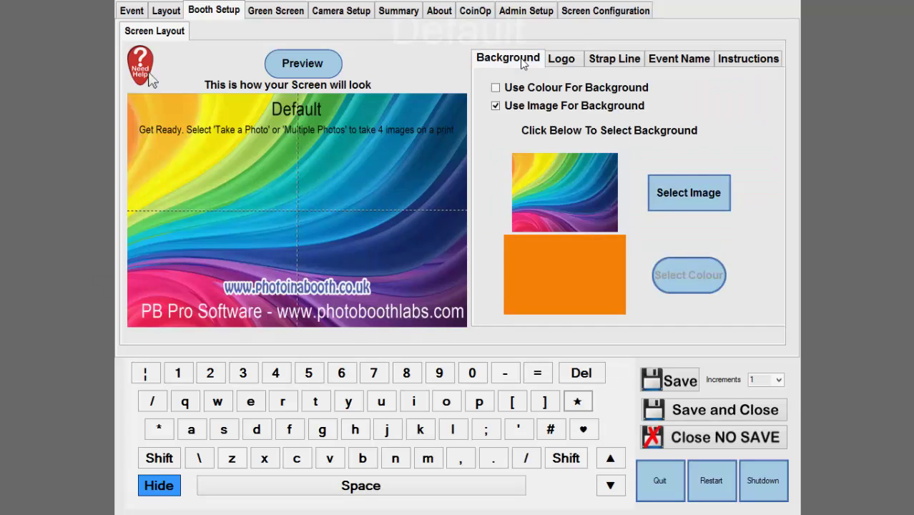